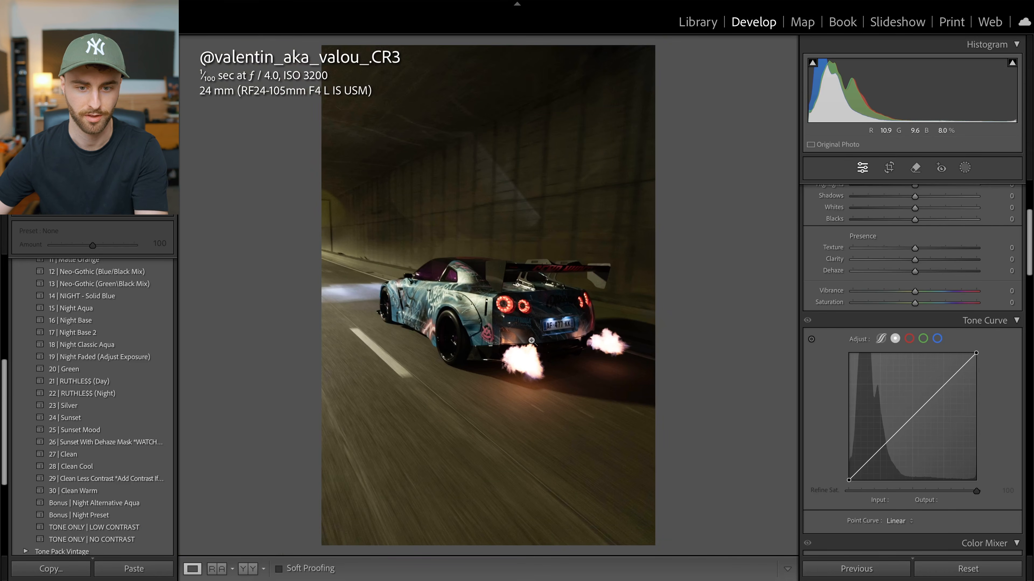
Reduce the yellow saturation in the Color Mixer, set the orange saturation to about -56 and slightly raise the orange luminance
{"action": "left_click", "coordinate": [531, 341]}
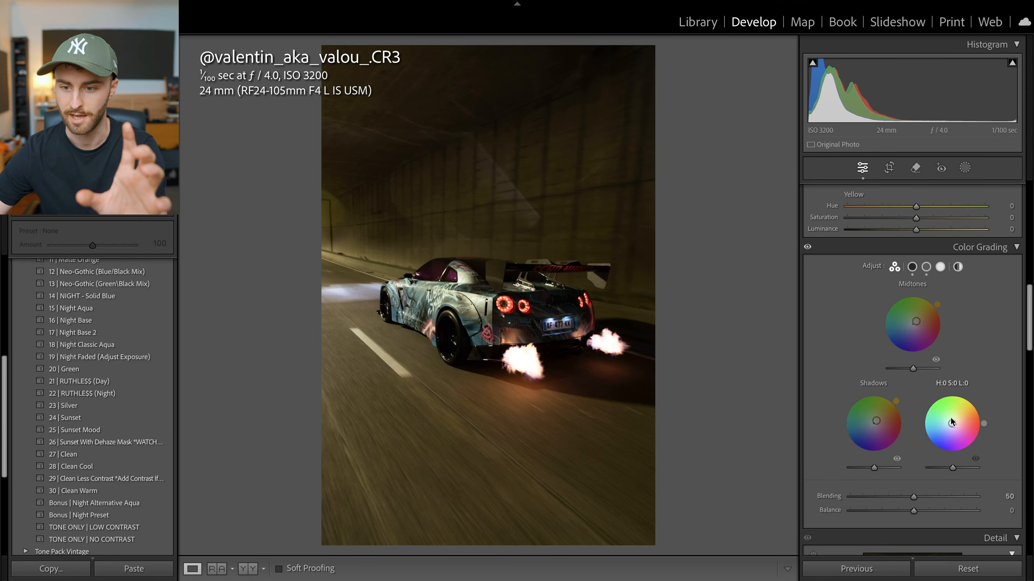
{"action": "scroll", "coordinate": [955, 420], "scroll_direction": "up", "scroll_amount": 5}
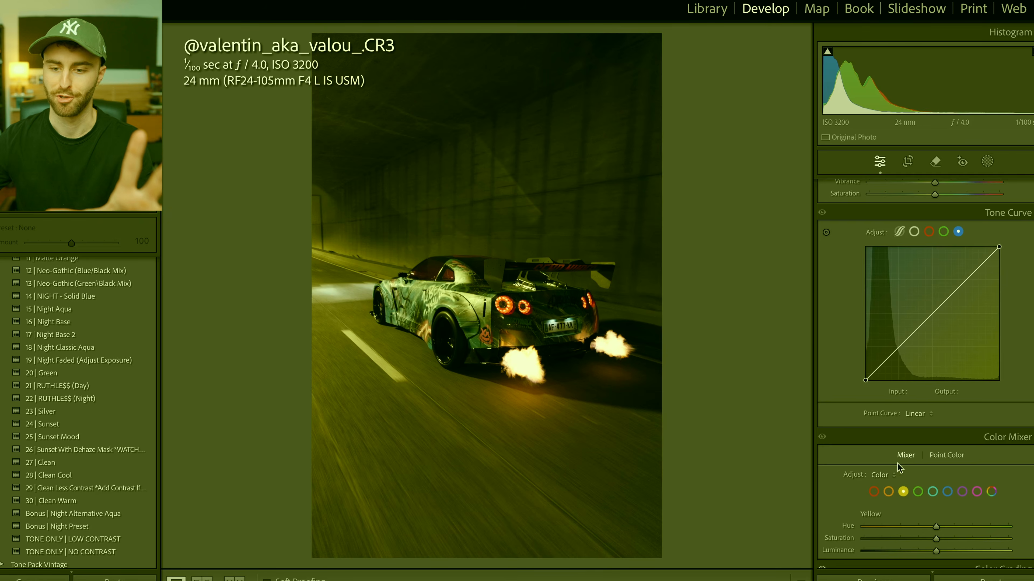
{"action": "scroll", "coordinate": [891, 448], "scroll_direction": "down", "scroll_amount": 3}
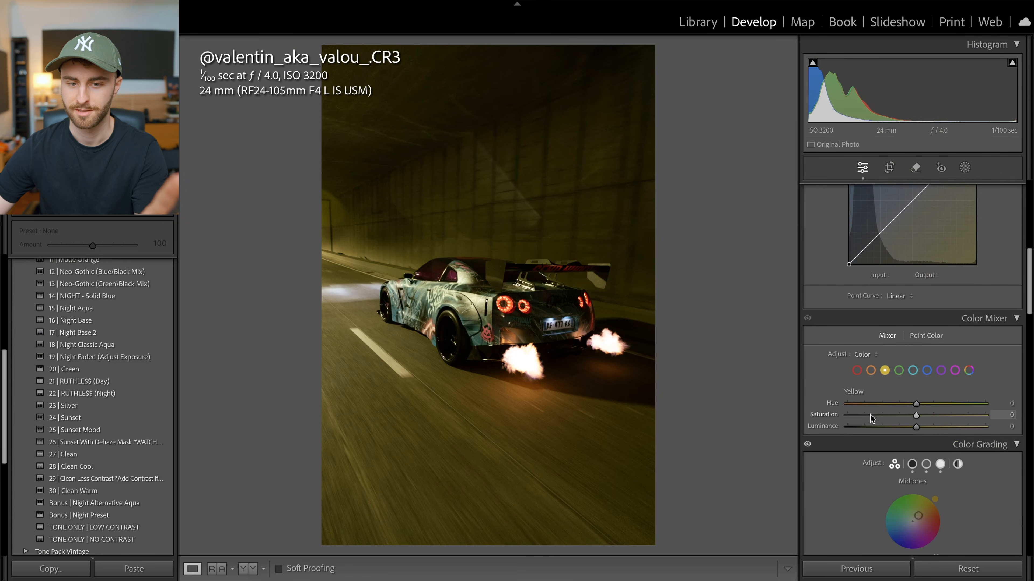
{"action": "left_click", "coordinate": [870, 415]}
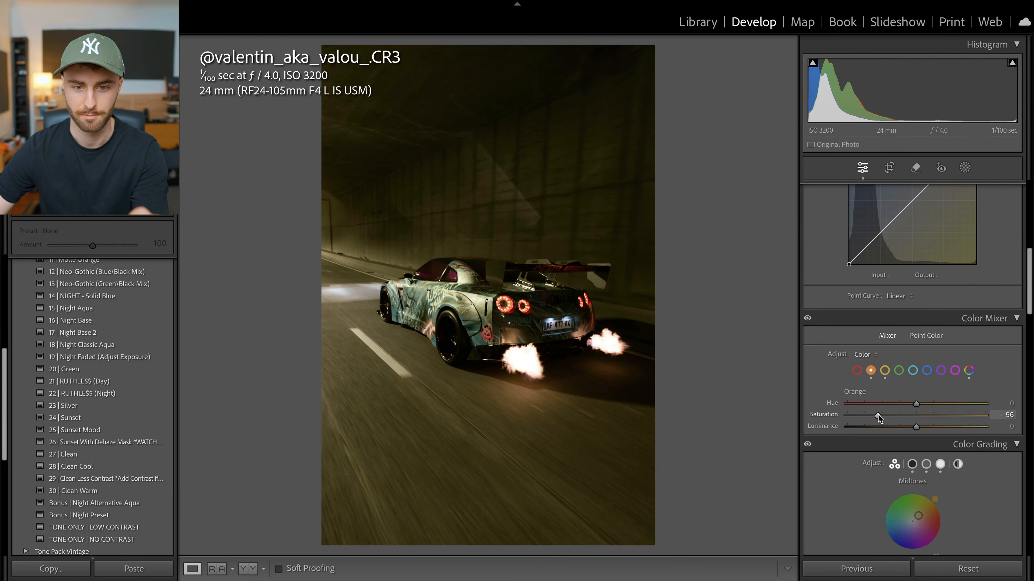
{"action": "left_click", "coordinate": [934, 427]}
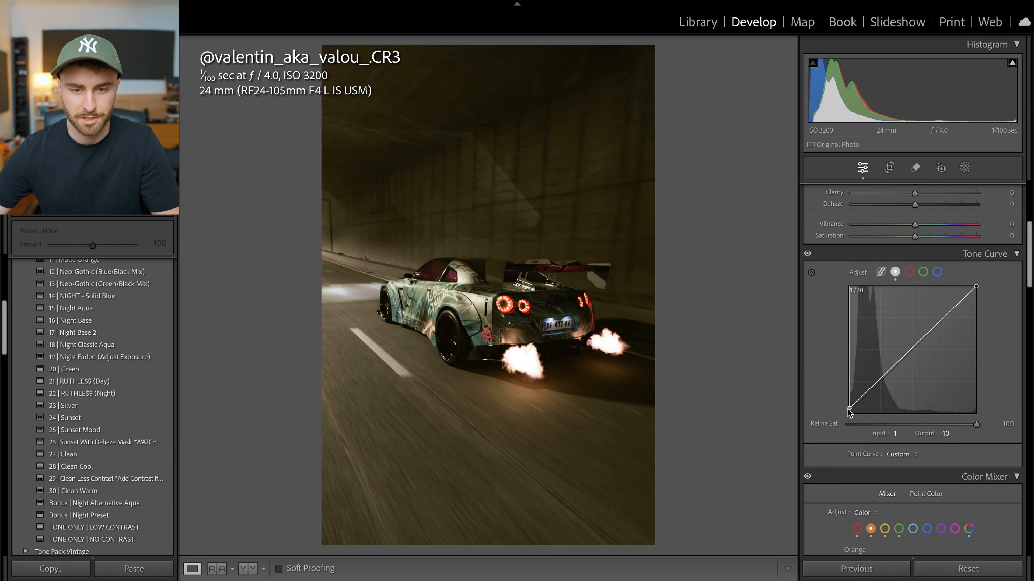
Shape the point curve into an S-curve with lifted blacks, and set Contrast to -46 and Shadows to +21
{"action": "mouse_move", "coordinate": [848, 409]}
{"action": "left_mouse_down"}
{"action": "mouse_move", "coordinate": [874, 389]}
{"action": "mouse_move", "coordinate": [855, 407]}
{"action": "left_mouse_up"}
{"action": "scroll", "coordinate": [855, 407], "scroll_direction": "up", "scroll_amount": 5}
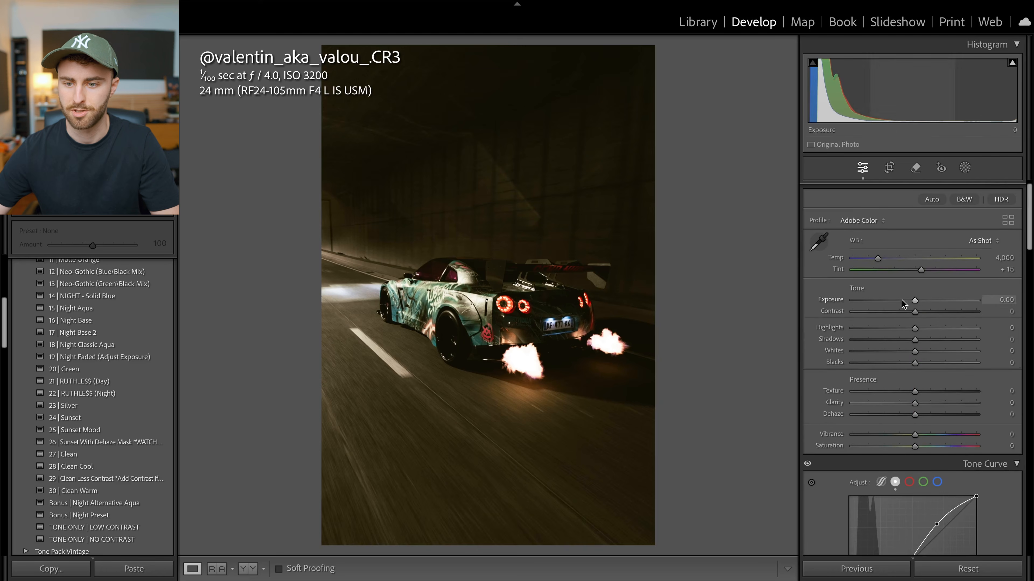
{"action": "left_click_drag", "start_coordinate": [915, 311], "coordinate": [891, 313]}
{"action": "scroll", "coordinate": [904, 304], "scroll_direction": "down", "scroll_amount": 2}
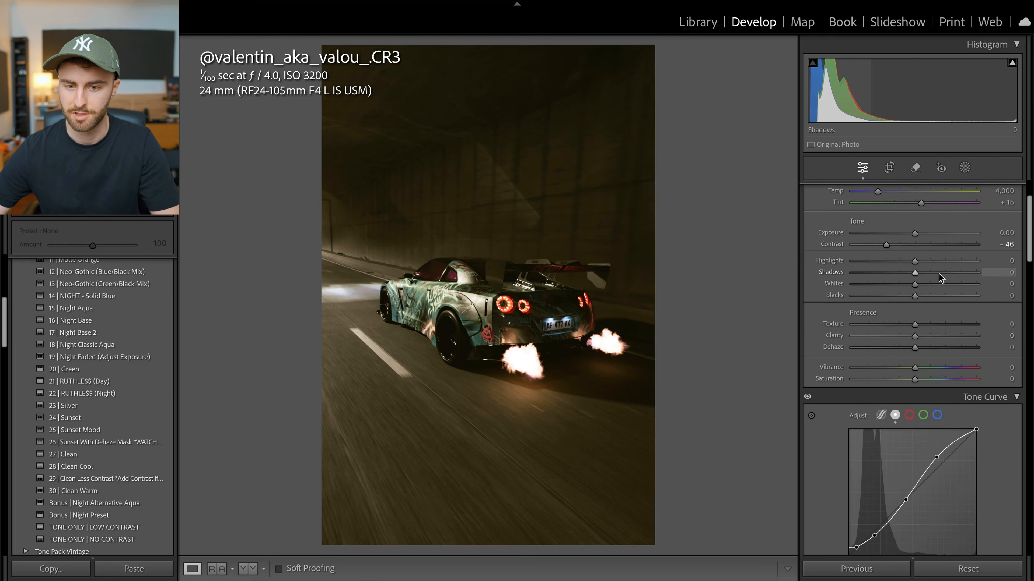
{"action": "left_click_drag", "start_coordinate": [915, 272], "coordinate": [925, 273]}
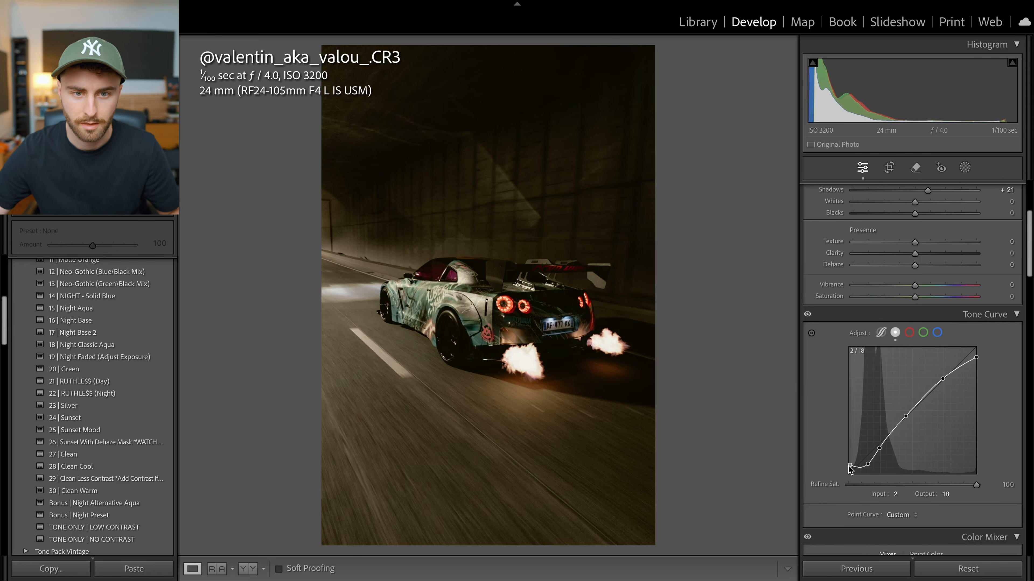
Adjust the channel curves: red white point output 243, green midpoint 135 to 130, and a slightly lowered blue midpoint
{"action": "left_click", "coordinate": [909, 333]}
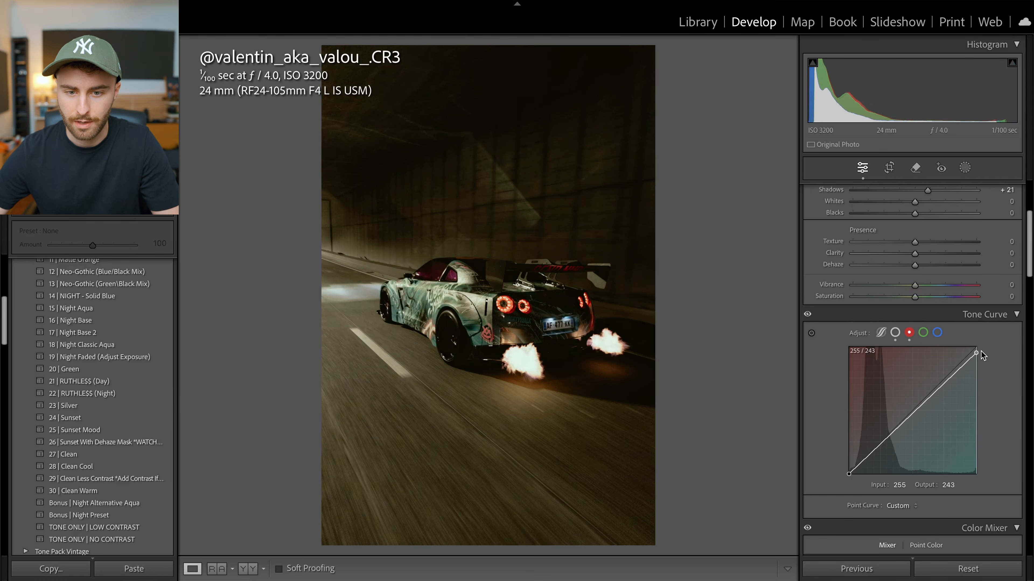
{"action": "left_click", "coordinate": [924, 333]}
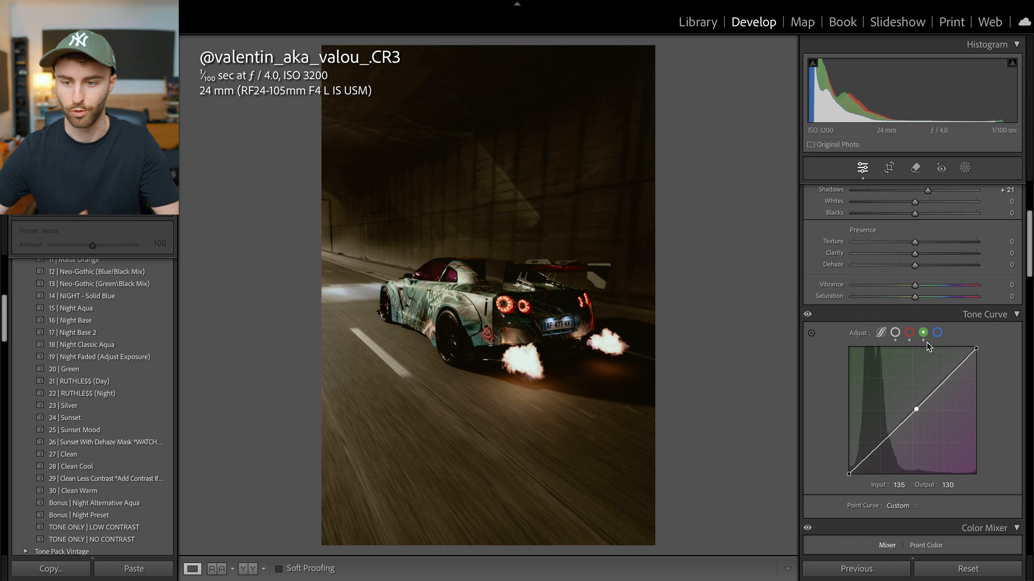
{"action": "left_click", "coordinate": [937, 333]}
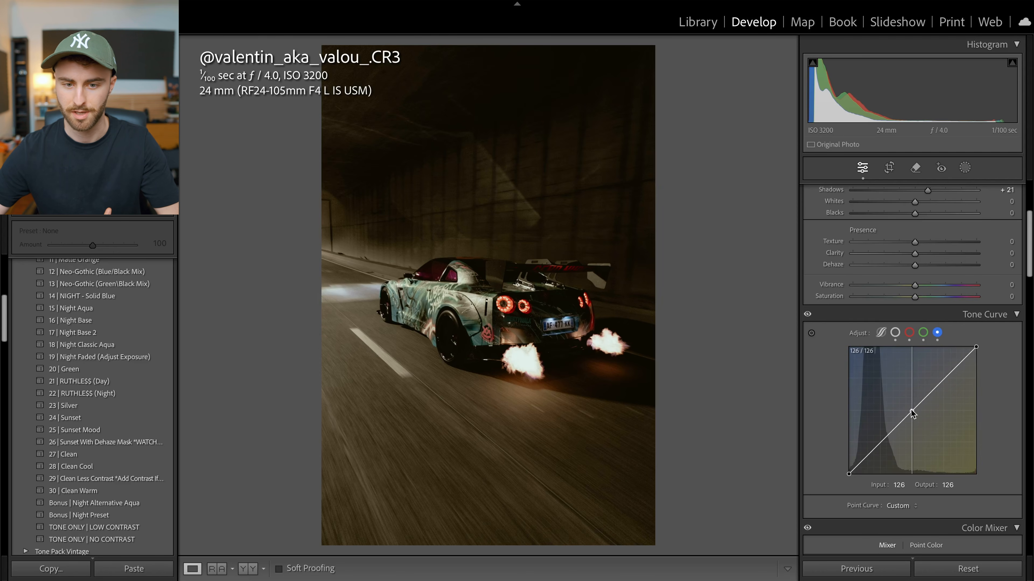
{"action": "left_click_drag", "start_coordinate": [911, 410], "coordinate": [911, 415]}
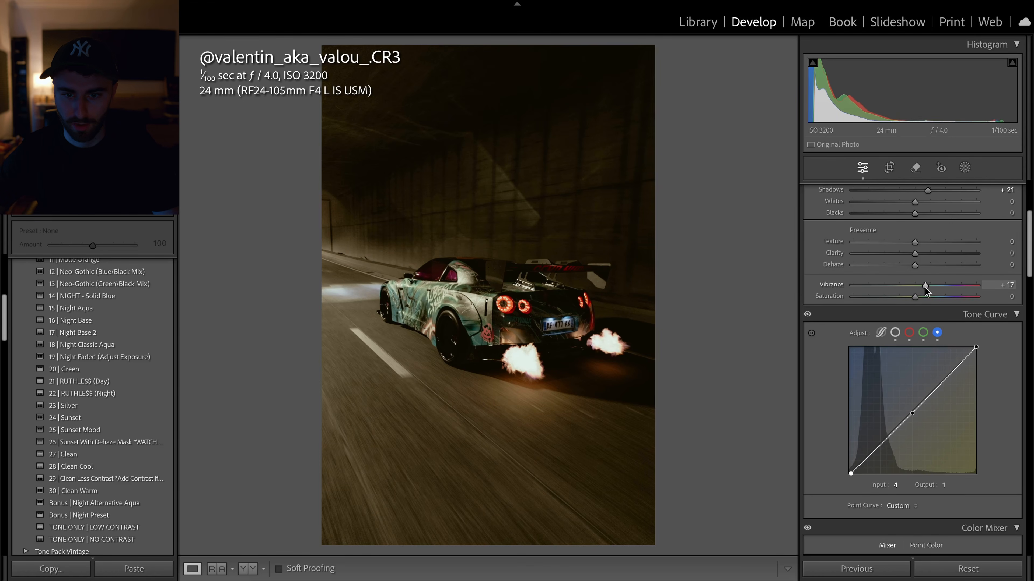
Mask everything around the car with an inverted subject selection, and brush the upper tunnel area out of the mask
{"action": "left_click", "coordinate": [923, 253]}
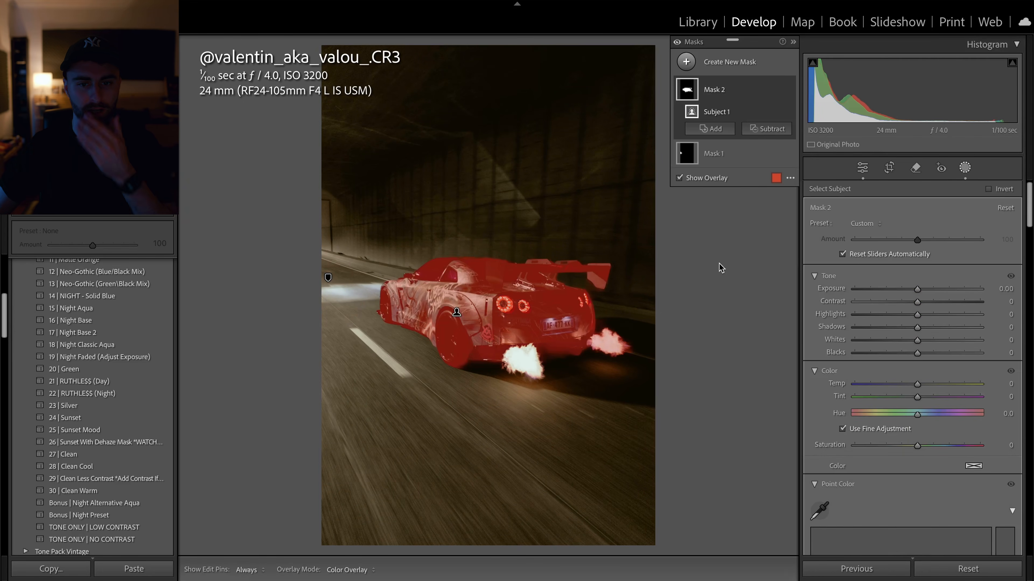
{"action": "left_click", "coordinate": [988, 189]}
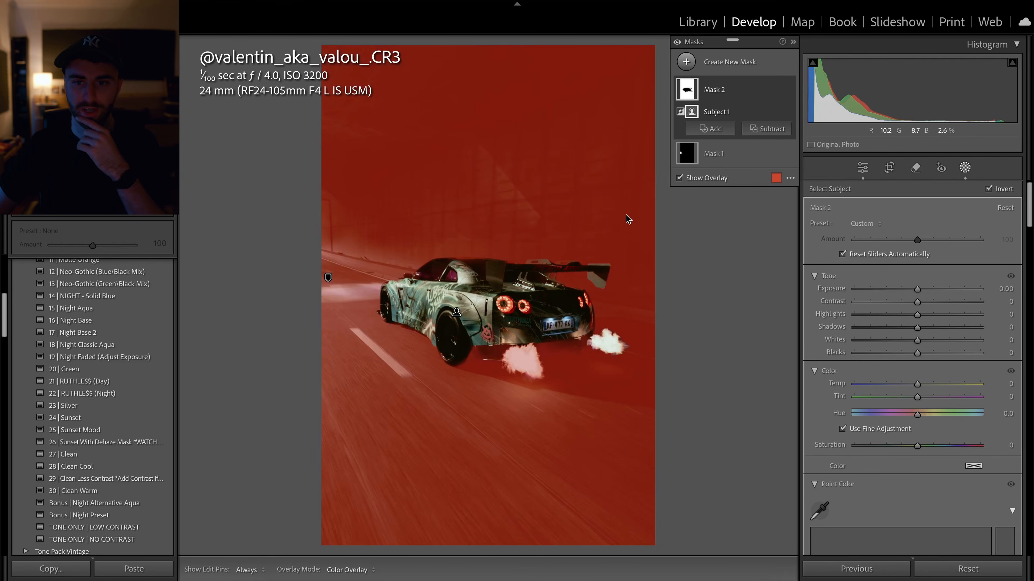
{"action": "left_click", "coordinate": [766, 128]}
{"action": "left_click", "coordinate": [770, 228]}
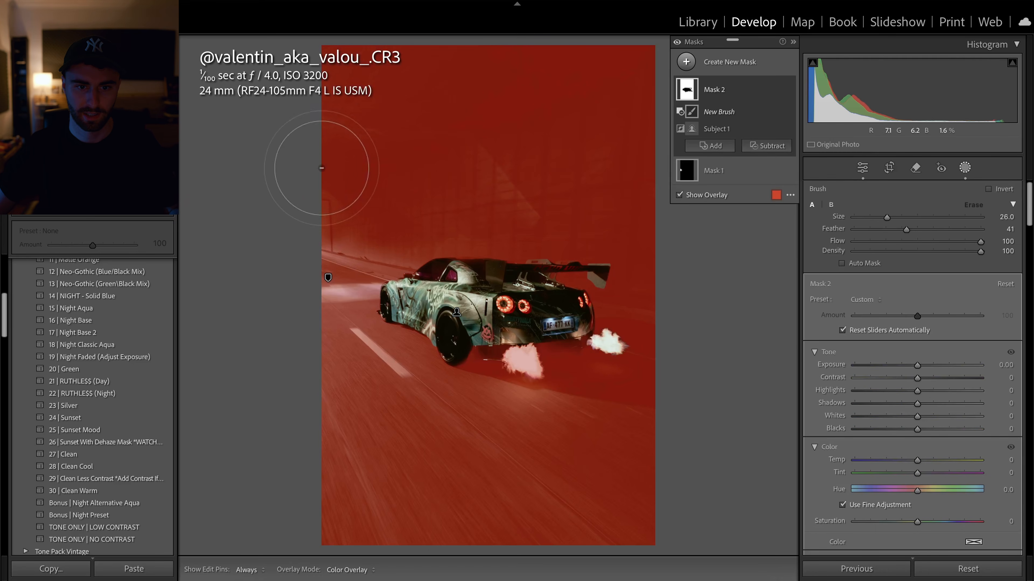
{"action": "mouse_move", "coordinate": [322, 168]}
{"action": "left_mouse_down"}
{"action": "mouse_move", "coordinate": [402, 205]}
{"action": "mouse_move", "coordinate": [325, 194]}
{"action": "mouse_move", "coordinate": [373, 213]}
{"action": "mouse_move", "coordinate": [610, 261]}
{"action": "mouse_move", "coordinate": [659, 237]}
{"action": "mouse_move", "coordinate": [602, 179]}
{"action": "left_mouse_up"}
Darken the masked road area by setting the mask's exposure to -0.32
{"action": "left_click_drag", "start_coordinate": [917, 366], "coordinate": [913, 366]}
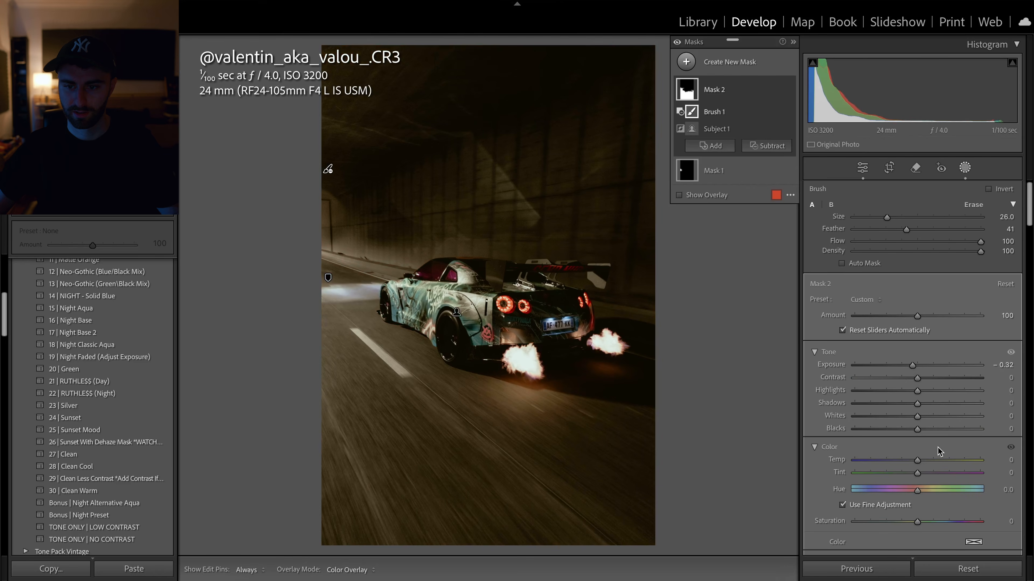
{"action": "scroll", "coordinate": [936, 438], "scroll_direction": "down", "scroll_amount": 5}
{"action": "left_click_drag", "start_coordinate": [935, 423], "coordinate": [930, 425]}
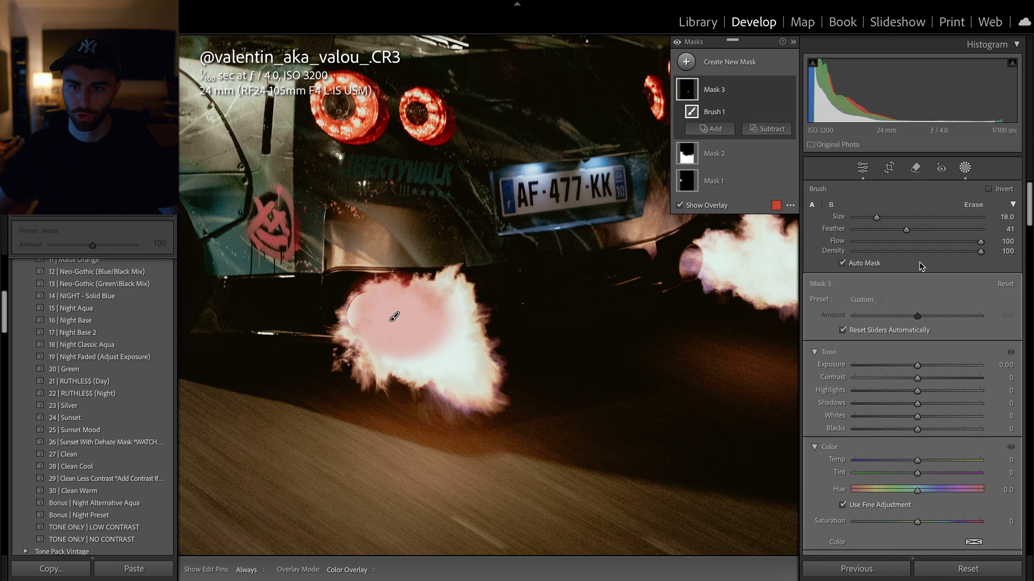
Brush a mask over both exhaust flames with saturation about 73, and brush a separate mask over the car's taillights
{"action": "scroll", "coordinate": [493, 290], "scroll_direction": "down", "scroll_amount": 2}
{"action": "left_click_drag", "start_coordinate": [465, 298], "coordinate": [467, 350]}
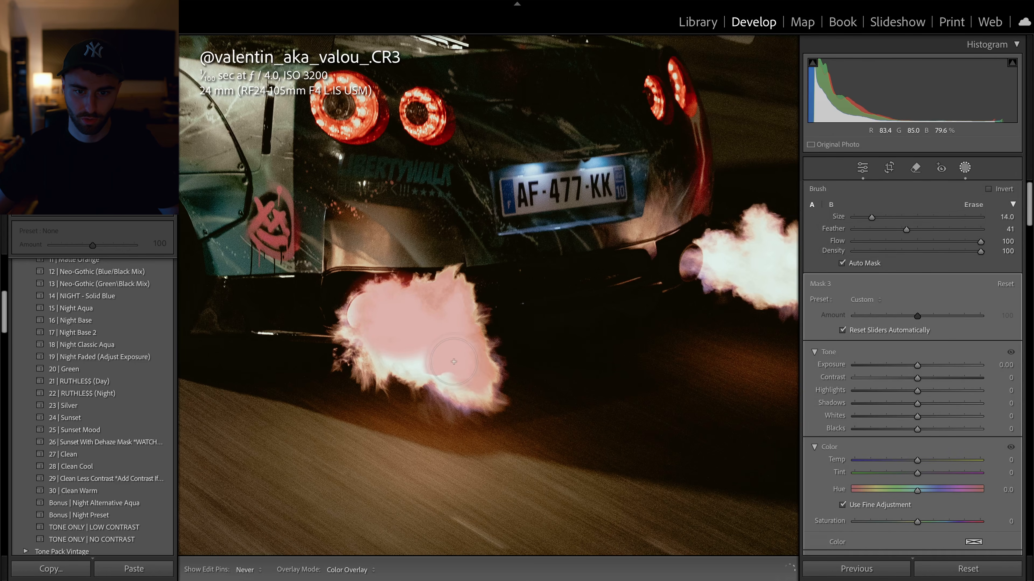
{"action": "scroll", "coordinate": [452, 363], "scroll_direction": "down", "scroll_amount": 3}
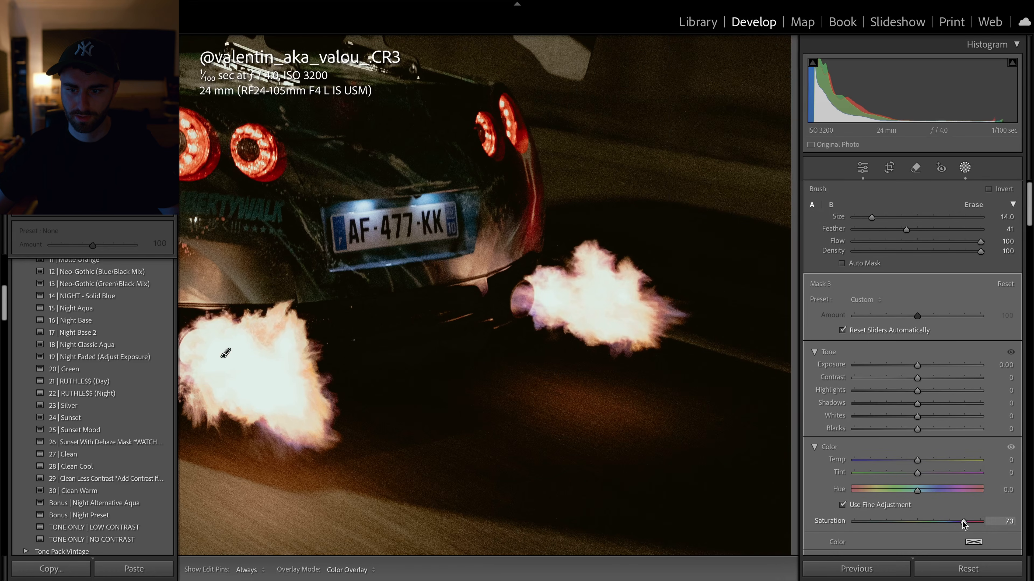
{"action": "mouse_move", "coordinate": [890, 391]}
{"action": "left_mouse_down"}
{"action": "mouse_move", "coordinate": [868, 394]}
{"action": "mouse_move", "coordinate": [912, 393]}
{"action": "left_mouse_up"}
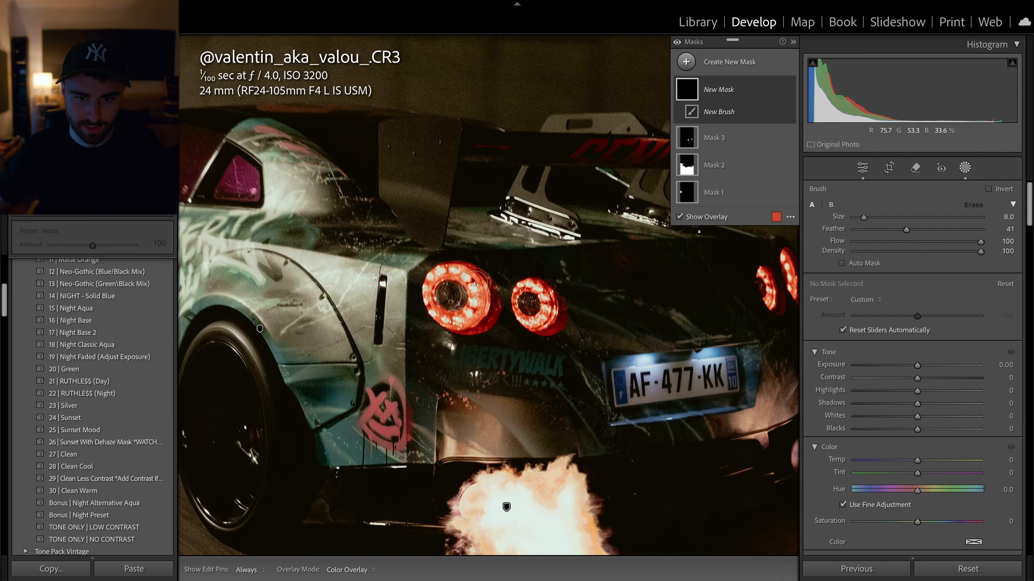
{"action": "left_click_drag", "start_coordinate": [474, 285], "coordinate": [444, 271]}
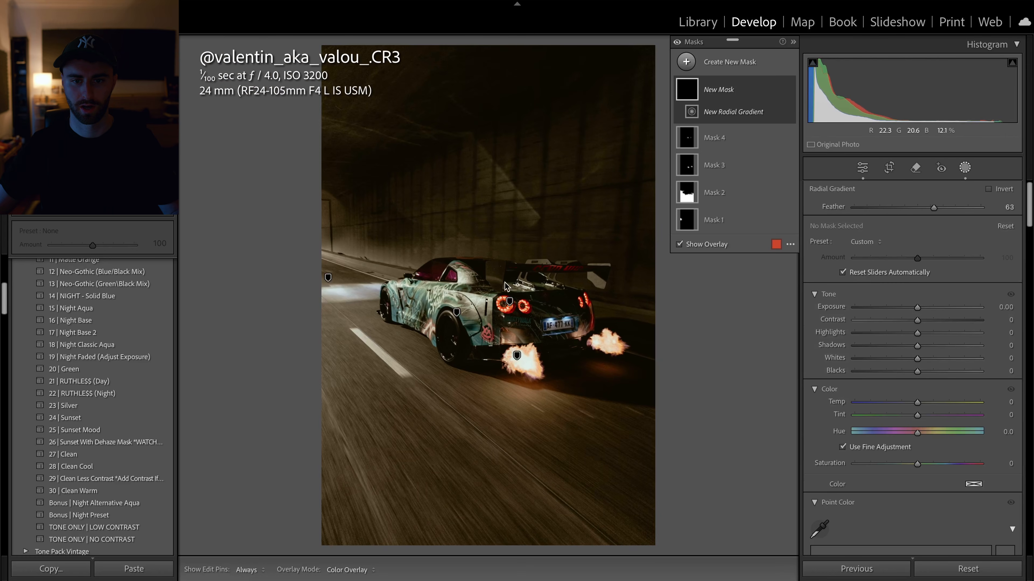
Draw a large inverted radial gradient around the car, set its exposure to -0.32 and tilt it to follow the car
{"action": "left_click_drag", "start_coordinate": [497, 280], "coordinate": [735, 411]}
{"action": "left_click_drag", "start_coordinate": [593, 297], "coordinate": [590, 316]}
{"action": "left_click", "coordinate": [993, 189]}
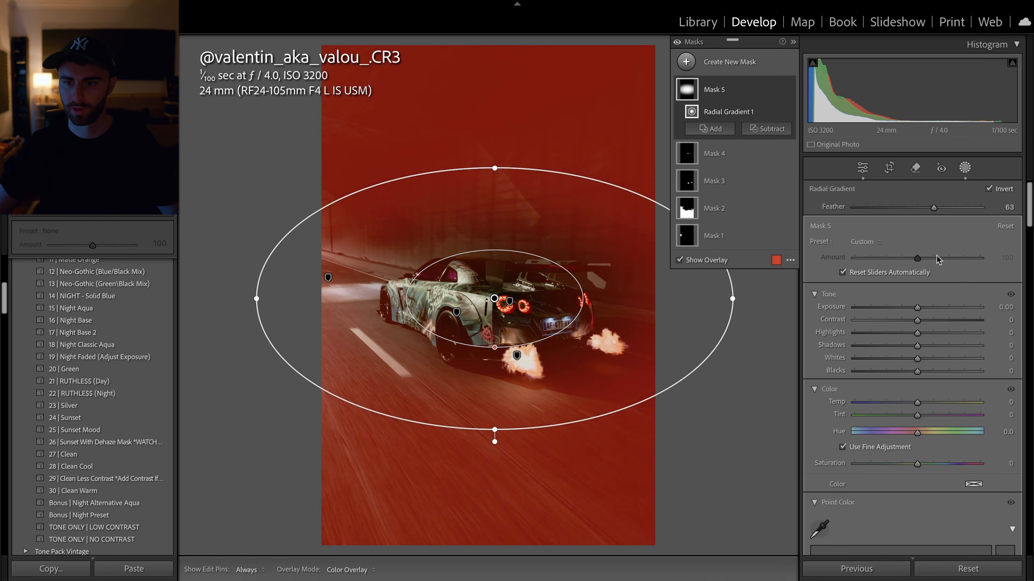
{"action": "left_click_drag", "start_coordinate": [917, 307], "coordinate": [912, 308]}
{"action": "left_click_drag", "start_coordinate": [651, 311], "coordinate": [658, 309]}
{"action": "left_click_drag", "start_coordinate": [740, 297], "coordinate": [742, 343]}
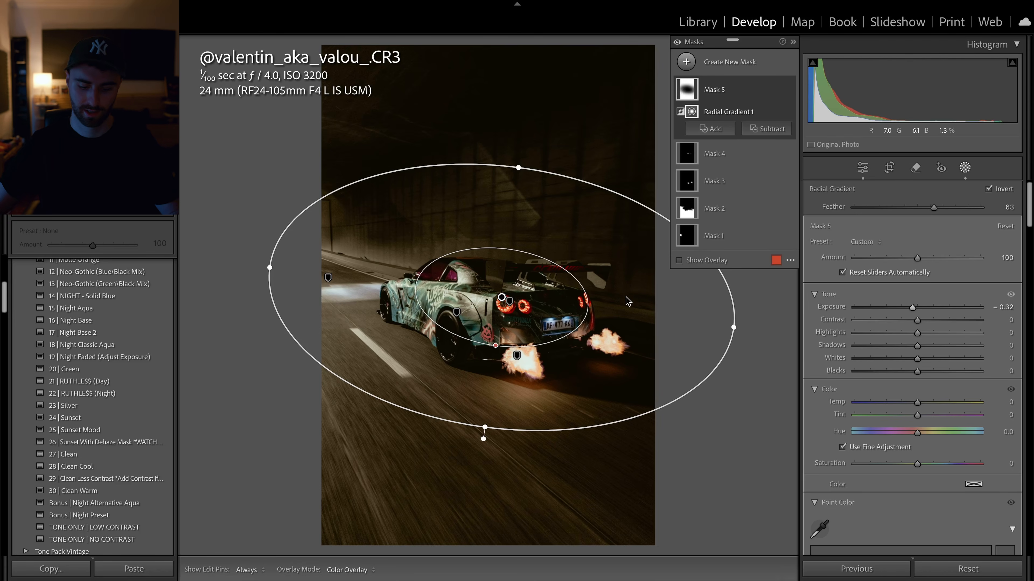
Add a subject mask on the car with Saturation 58 and Temp about 3, and adjust exposure in a linear gradient over the right side
{"action": "key", "text": "k"}
{"action": "left_click", "coordinate": [698, 70]}
{"action": "left_click", "coordinate": [743, 91]}
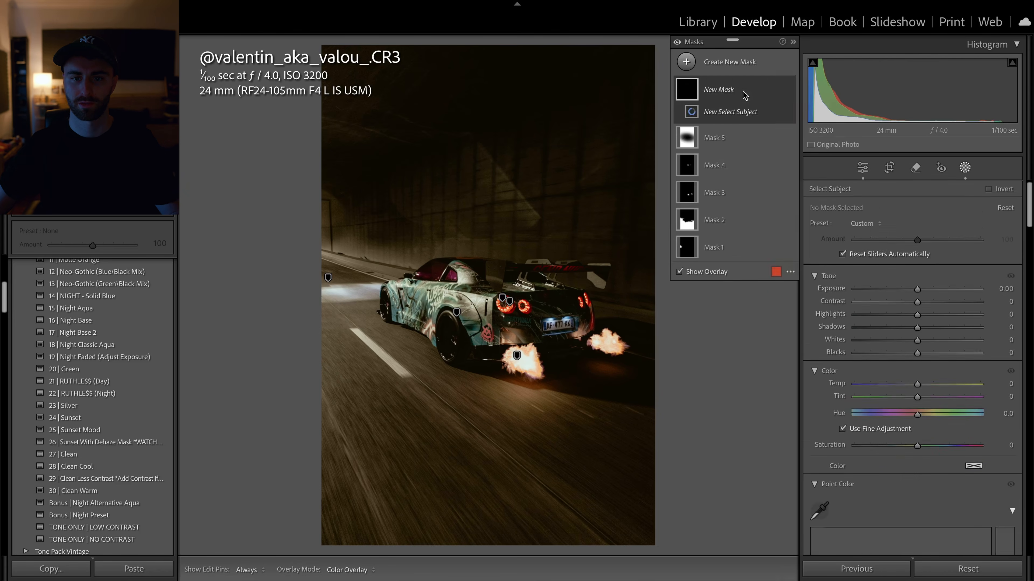
{"action": "left_click_drag", "start_coordinate": [929, 450], "coordinate": [939, 448]}
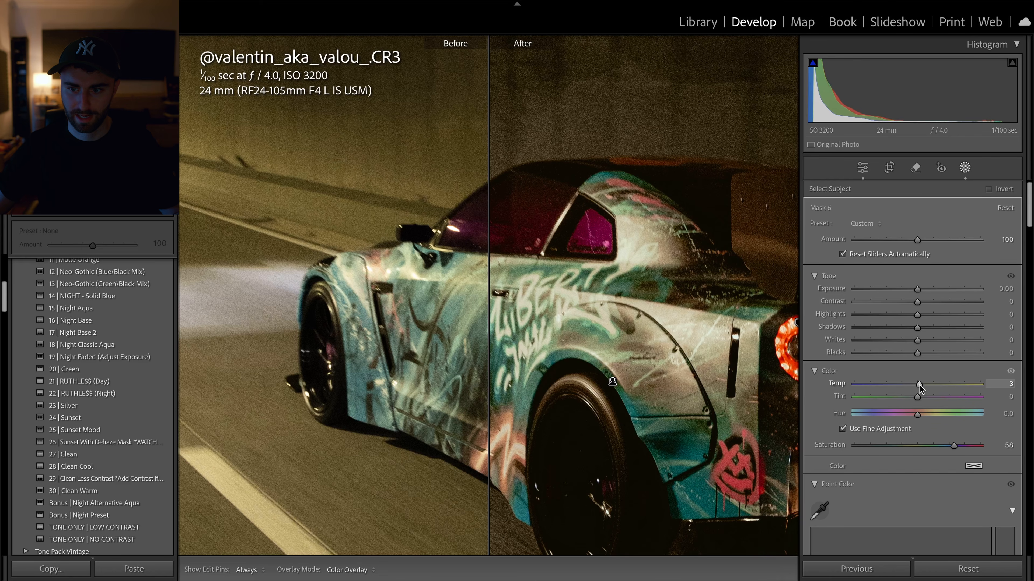
{"action": "left_click_drag", "start_coordinate": [921, 385], "coordinate": [921, 385]}
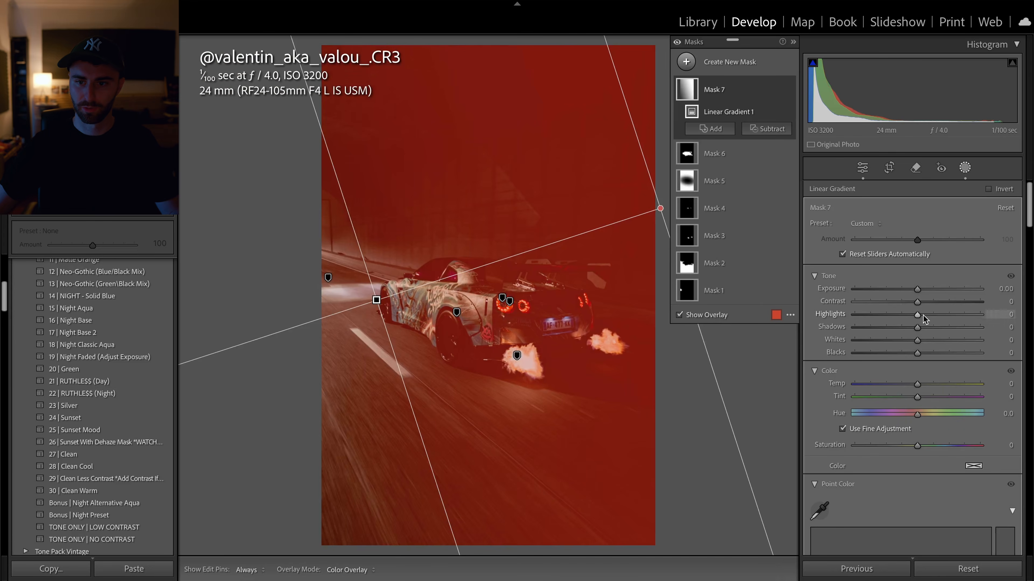
{"action": "left_click_drag", "start_coordinate": [917, 292], "coordinate": [924, 291]}
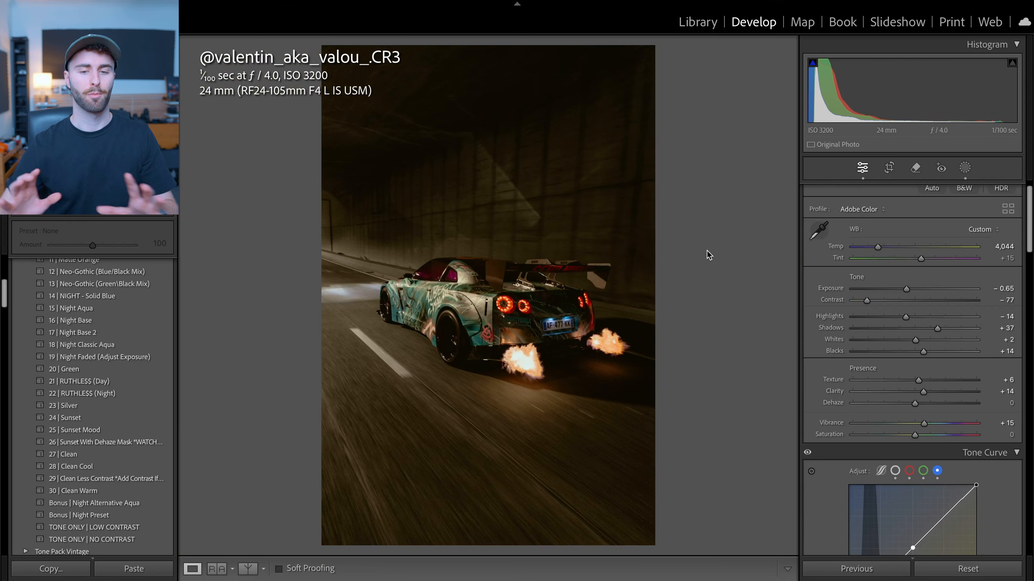
Open the graded car photo in Adobe Photoshop (Beta) for further editing
{"action": "right_click", "coordinate": [546, 175]}
{"action": "mouse_move", "coordinate": [651, 291]}
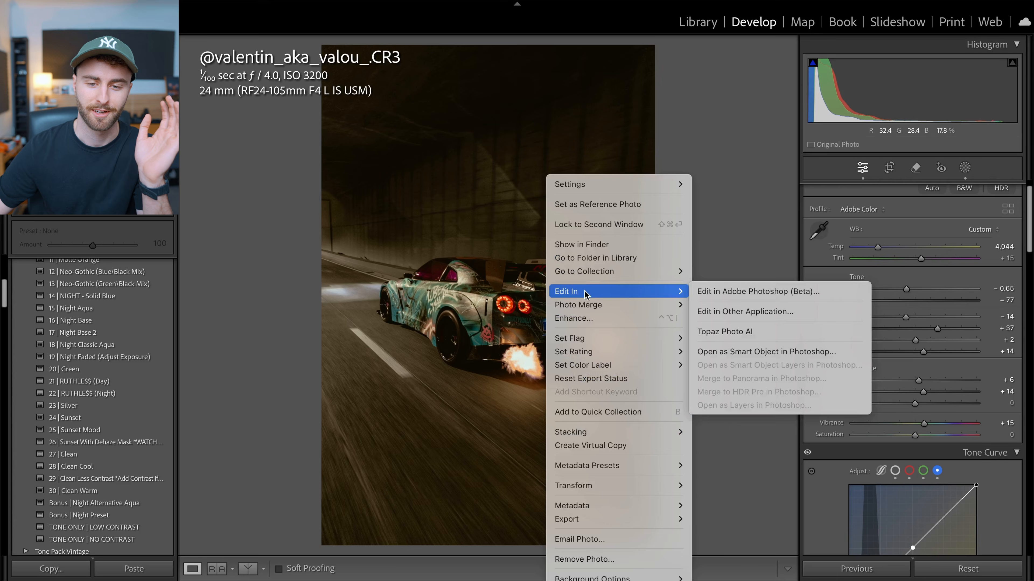
{"action": "left_click", "coordinate": [758, 291]}
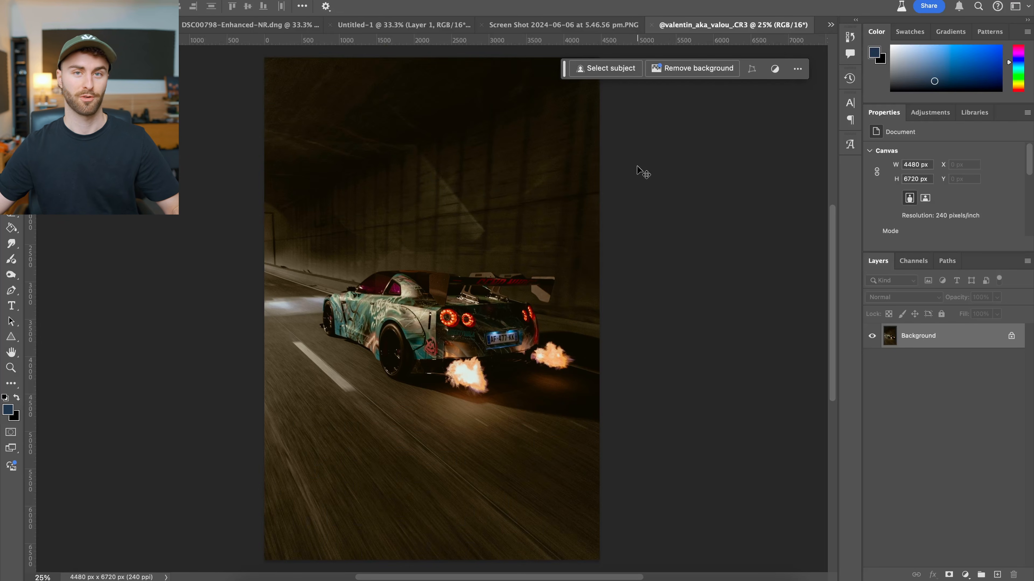
Extend the canvas on both sides of the photo to a 16:10 ratio at full height with the Crop tool
{"action": "key", "text": "super+minus"}
{"action": "type", "text": "c"}
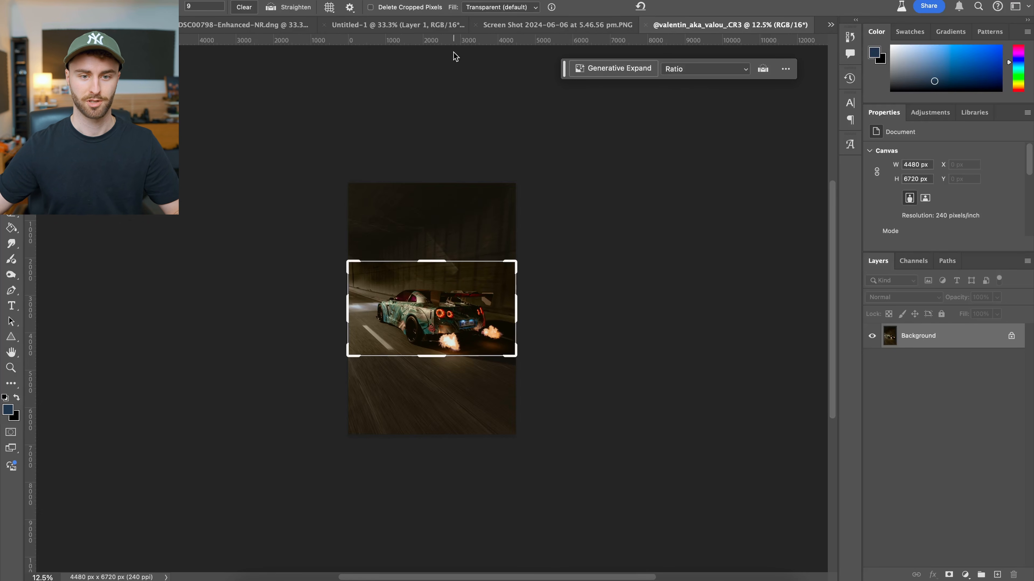
{"action": "type", "text": "10"}
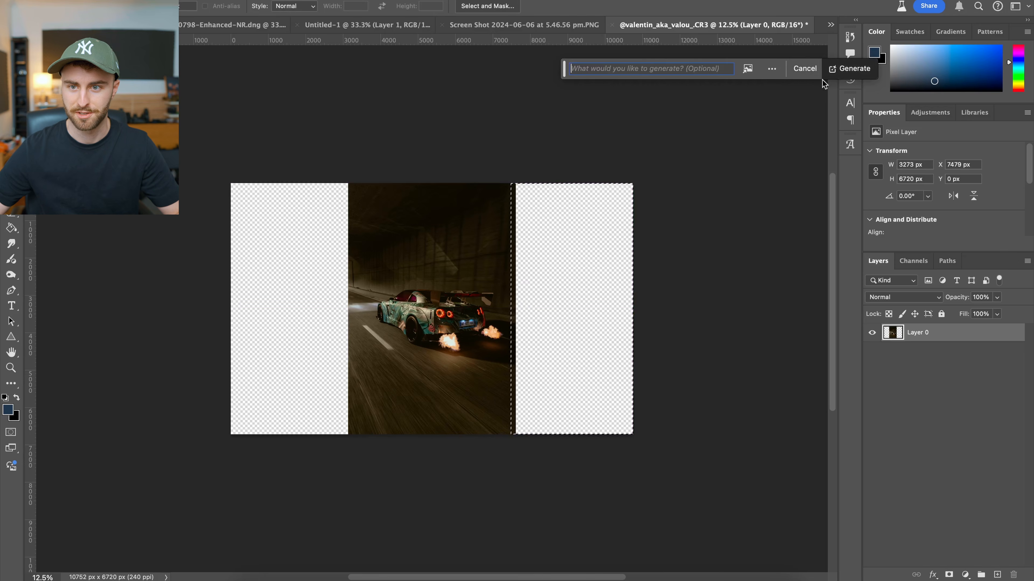
Fill the empty right and left canvas areas with Generative Fill without a prompt, browsing the variations for the right side
{"action": "left_click", "coordinate": [823, 69]}
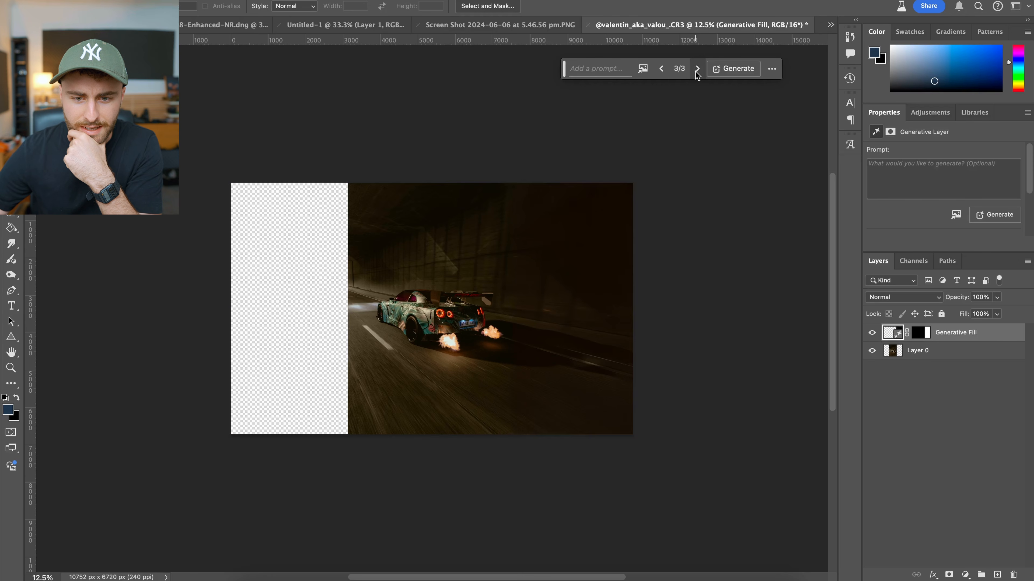
{"action": "left_click", "coordinate": [697, 71]}
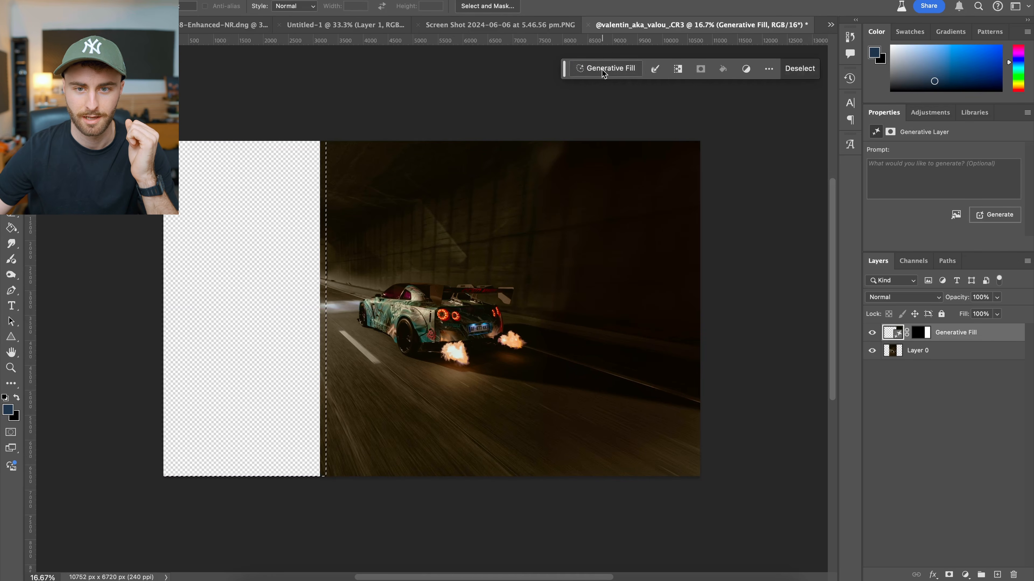
{"action": "left_click", "coordinate": [603, 72]}
{"action": "left_click", "coordinate": [832, 73]}
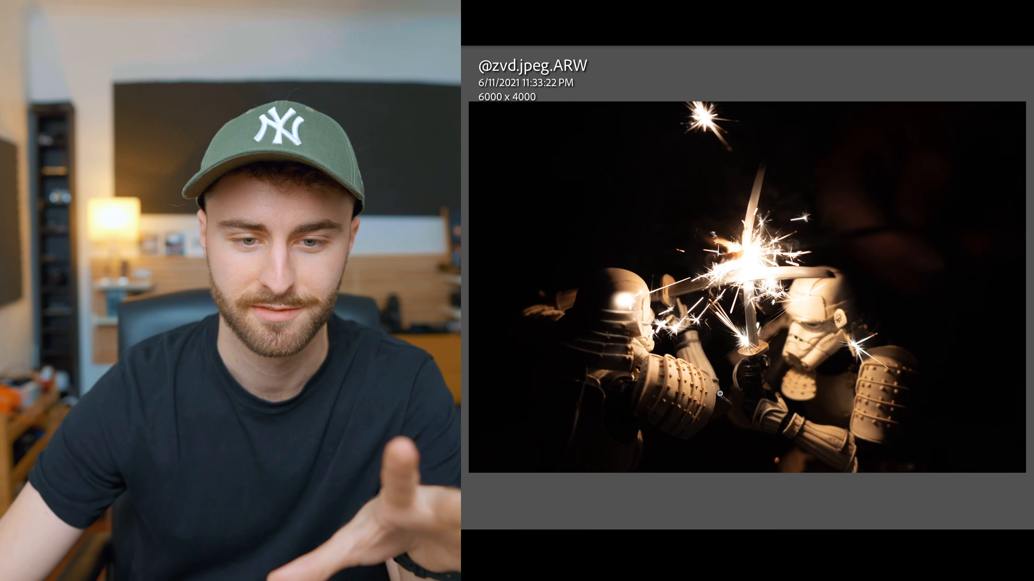
Examine the sparks and crossed swords in the stormtrooper photo up close
{"action": "left_click", "coordinate": [717, 399]}
{"action": "left_click_drag", "start_coordinate": [869, 345], "coordinate": [862, 333]}
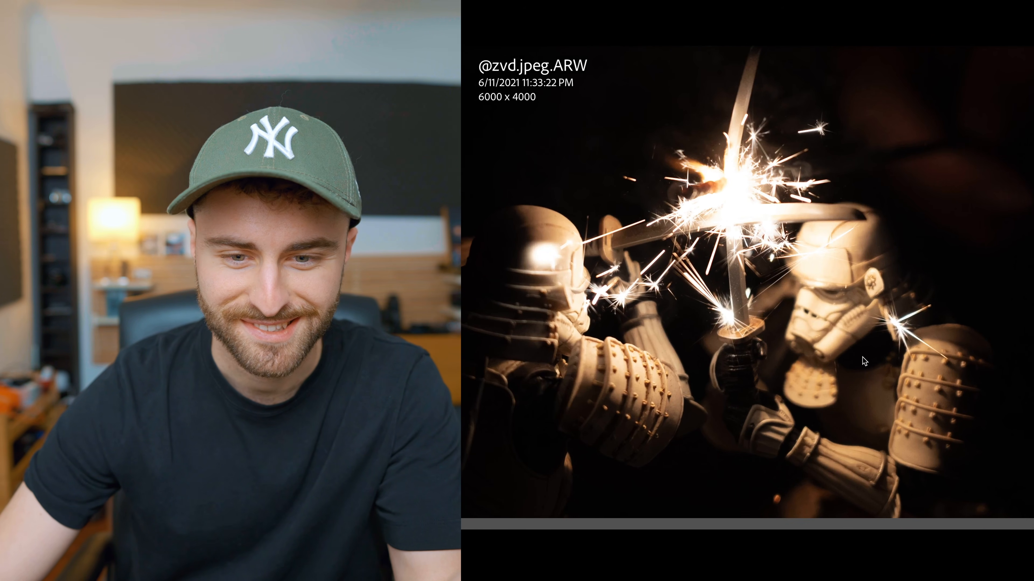
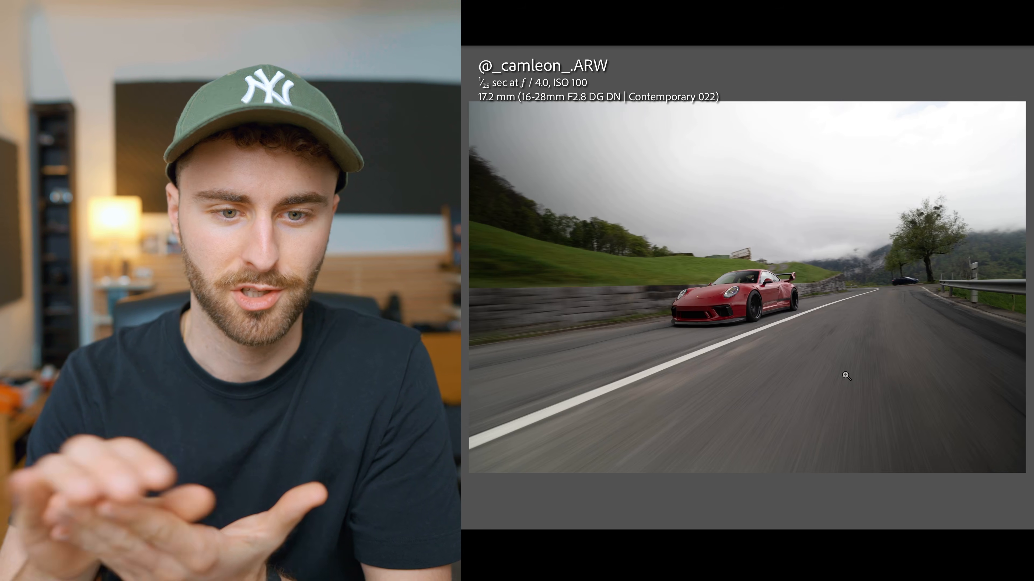
Tilt the red sports car photo to an 11.68 crop angle and apply a tighter original-ratio crop around the car
{"action": "left_click", "coordinate": [846, 376]}
{"action": "left_click", "coordinate": [851, 322]}
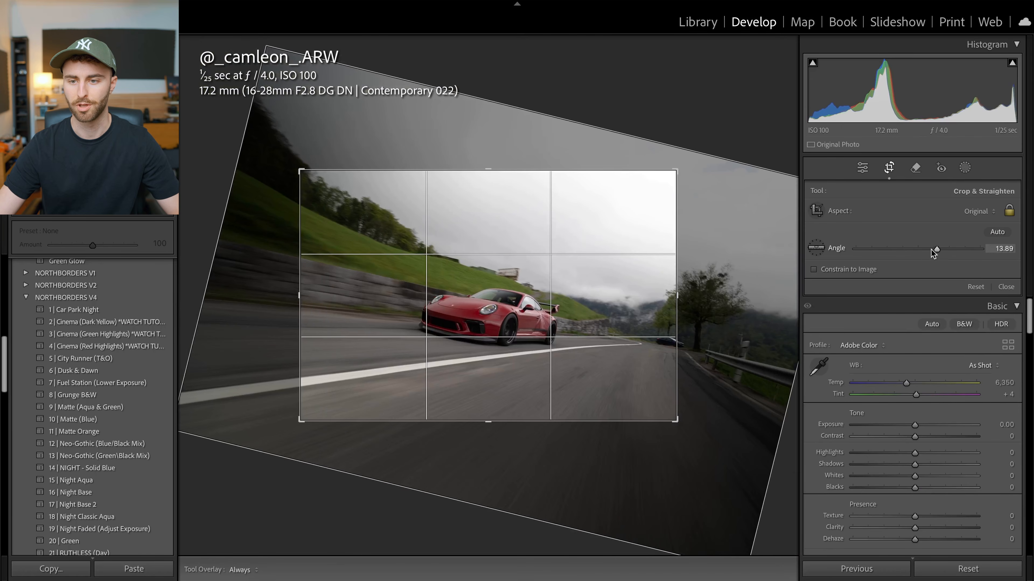
{"action": "left_click_drag", "start_coordinate": [932, 250], "coordinate": [935, 250]}
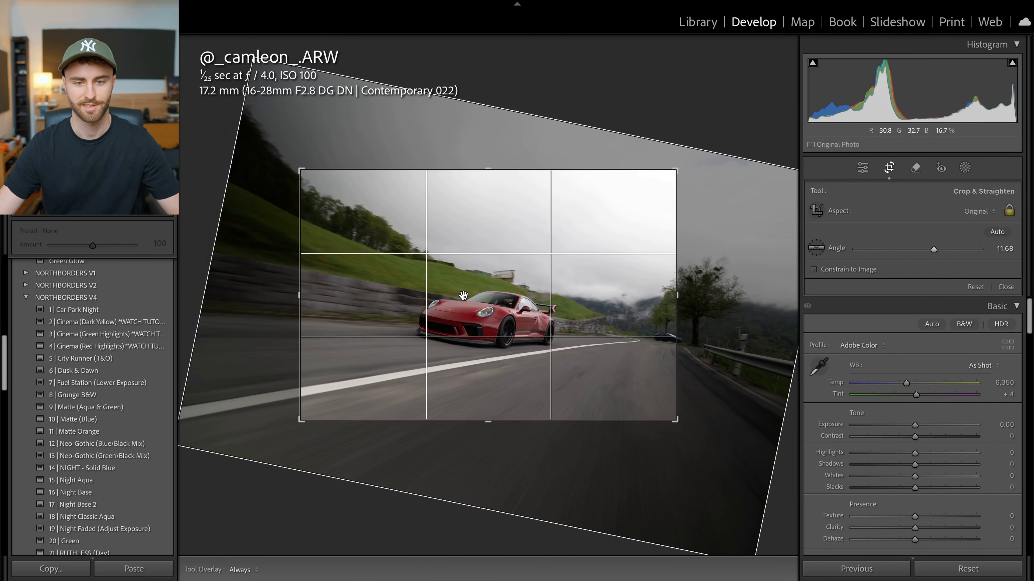
{"action": "key", "text": "Return"}
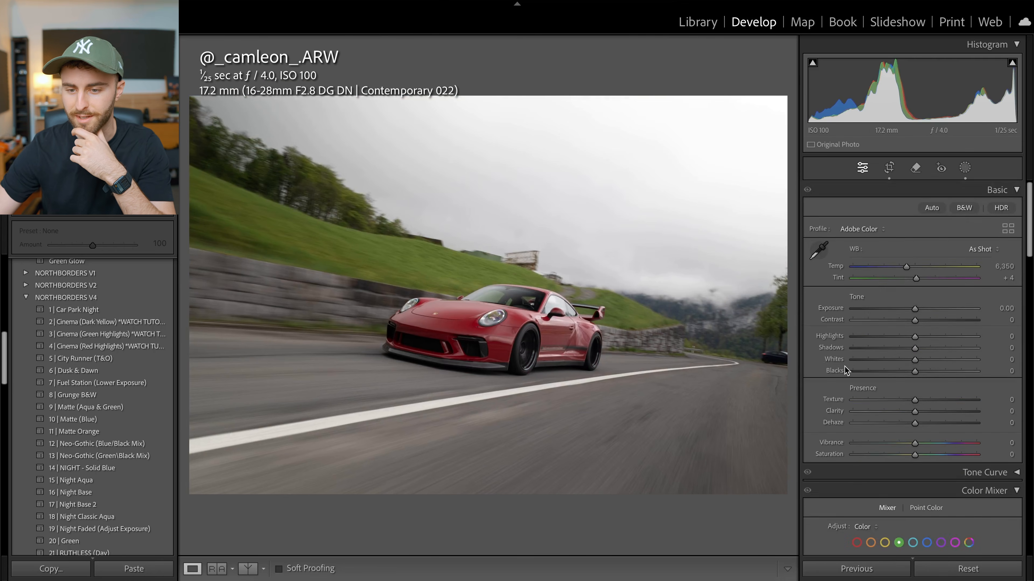
Set the yellow saturation to -88 and its luminance to +39 in the Color Mixer
{"action": "scroll", "coordinate": [834, 366], "scroll_direction": "down", "scroll_amount": 5}
{"action": "left_click_drag", "start_coordinate": [884, 394], "coordinate": [960, 406]}
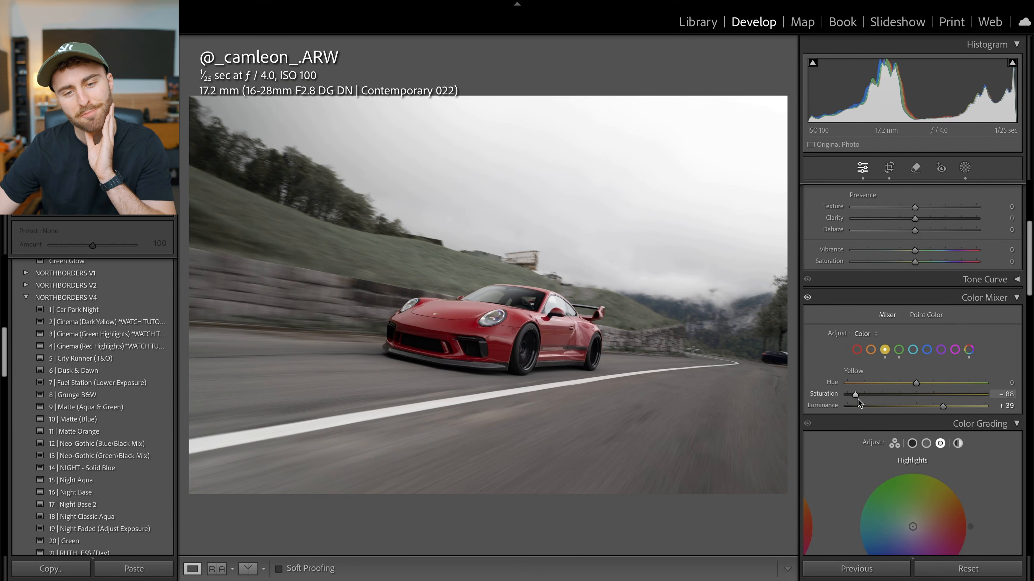
{"action": "left_click_drag", "start_coordinate": [858, 399], "coordinate": [924, 399]}
Set the orange and red saturation to +14, and raise the texture to +8, clarity to +6 and dehaze to +2
{"action": "left_click", "coordinate": [870, 349]}
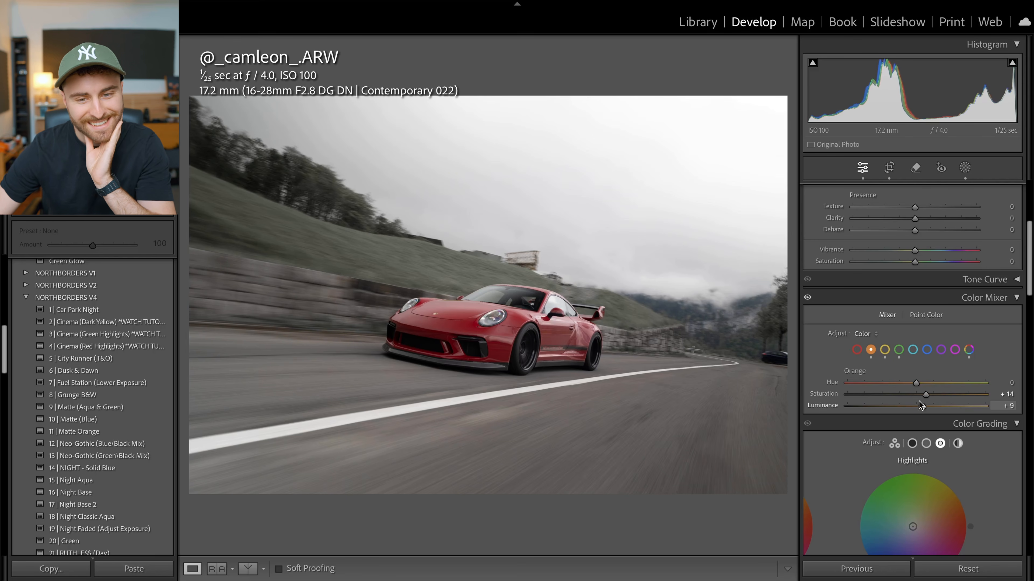
{"action": "left_click", "coordinate": [856, 350]}
{"action": "left_click_drag", "start_coordinate": [915, 219], "coordinate": [921, 208]}
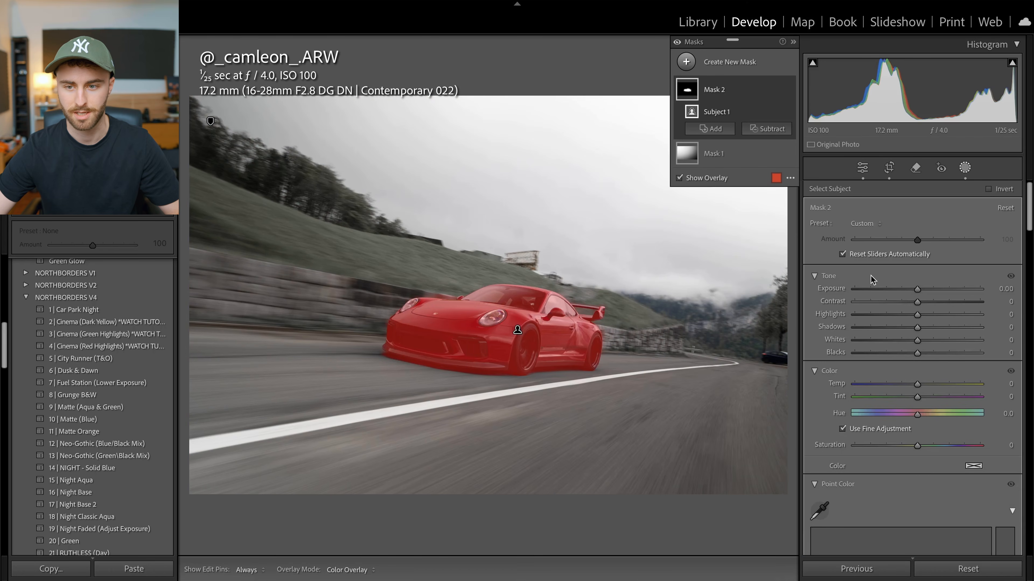
Invert the car's subject mask to cover the background and brush the sky out of it
{"action": "left_click", "coordinate": [988, 189]}
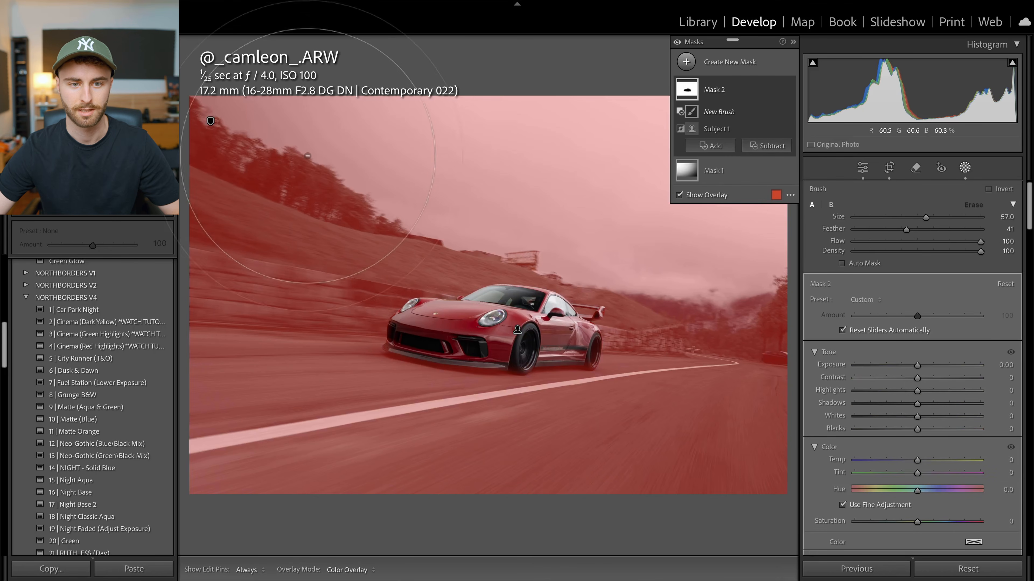
{"action": "scroll", "coordinate": [265, 151], "scroll_direction": "up", "scroll_amount": 3}
{"action": "scroll", "coordinate": [265, 151], "scroll_direction": "down", "scroll_amount": 4}
{"action": "mouse_move", "coordinate": [259, 158]}
{"action": "left_mouse_down"}
{"action": "mouse_move", "coordinate": [619, 156]}
{"action": "mouse_move", "coordinate": [723, 173]}
{"action": "left_mouse_up"}
Set the background mask's exposure to -0.72 and its saturation to -23
{"action": "left_click_drag", "start_coordinate": [917, 365], "coordinate": [906, 365]}
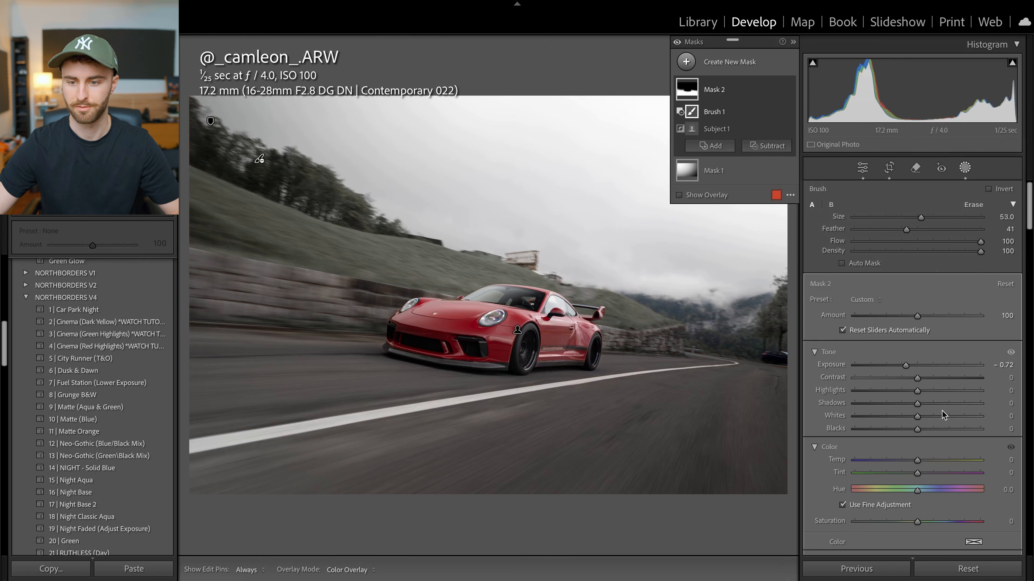
{"action": "scroll", "coordinate": [943, 410], "scroll_direction": "down", "scroll_amount": 10}
{"action": "scroll", "coordinate": [921, 394], "scroll_direction": "up", "scroll_amount": 10}
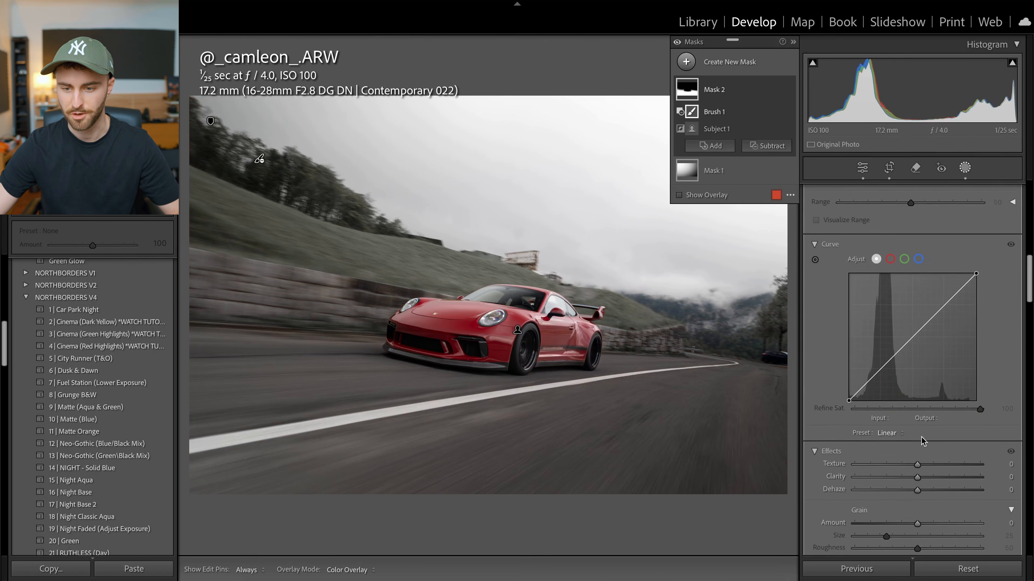
{"action": "left_click_drag", "start_coordinate": [917, 408], "coordinate": [912, 408]}
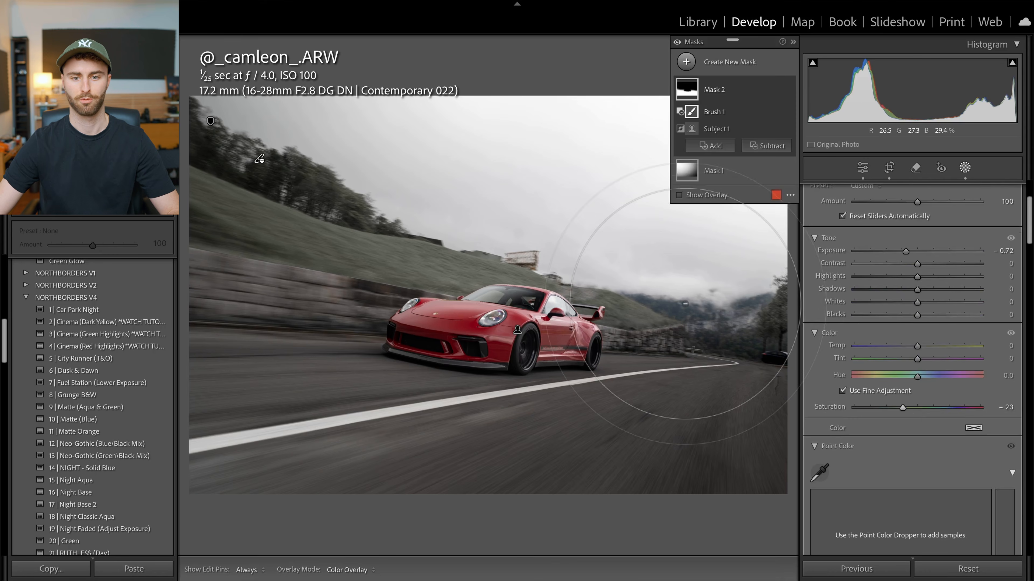
Try darkening the sky with a linear gradient mask at -2.33 exposure, brushing the hillside and lower area out of it
{"action": "key", "text": "shift+w"}
{"action": "key", "text": "m"}
{"action": "left_click_drag", "start_coordinate": [604, 96], "coordinate": [574, 496]}
{"action": "left_click_drag", "start_coordinate": [899, 294], "coordinate": [880, 293]}
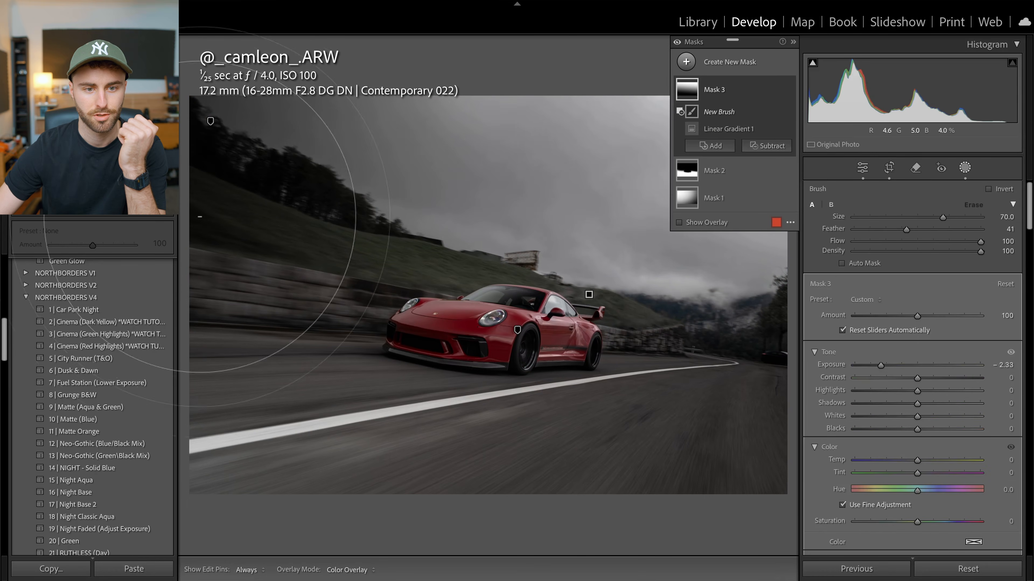
{"action": "scroll", "coordinate": [199, 223], "scroll_direction": "up", "scroll_amount": 2}
{"action": "mouse_move", "coordinate": [201, 229]}
{"action": "left_mouse_down"}
{"action": "mouse_move", "coordinate": [173, 198]}
{"action": "mouse_move", "coordinate": [260, 109]}
{"action": "left_mouse_up"}
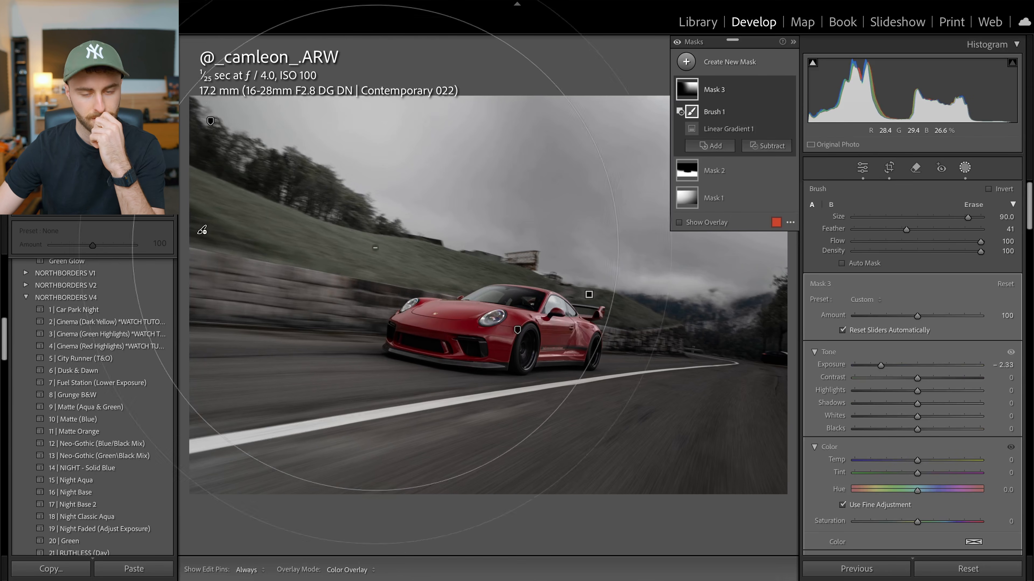
{"action": "key", "text": "ctrl+z"}
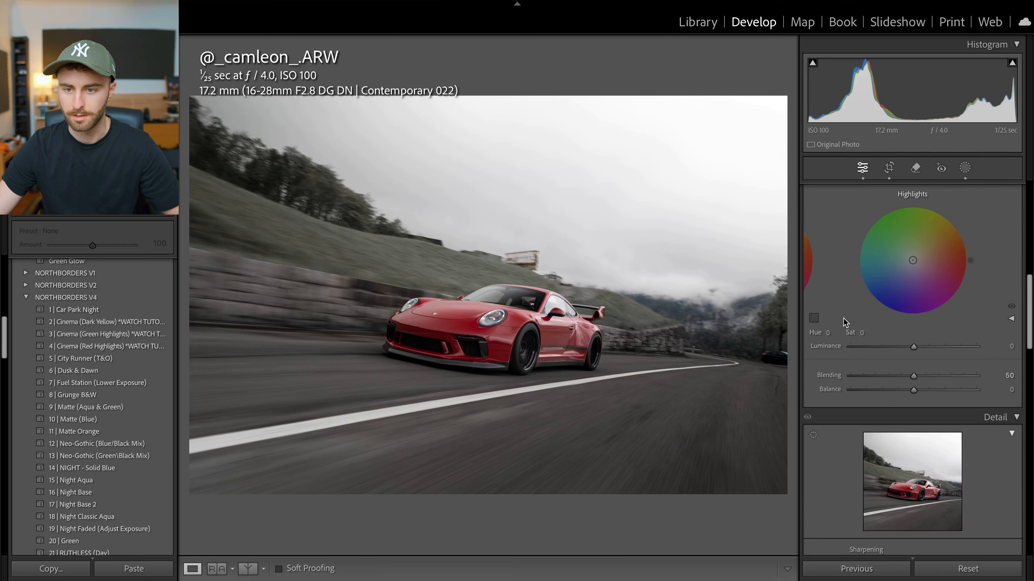
Darken the tone curve's shadows to 60/47, lower its white point, and pull the red curve's middle down to 125/119
{"action": "scroll", "coordinate": [839, 315], "scroll_direction": "up", "scroll_amount": 10}
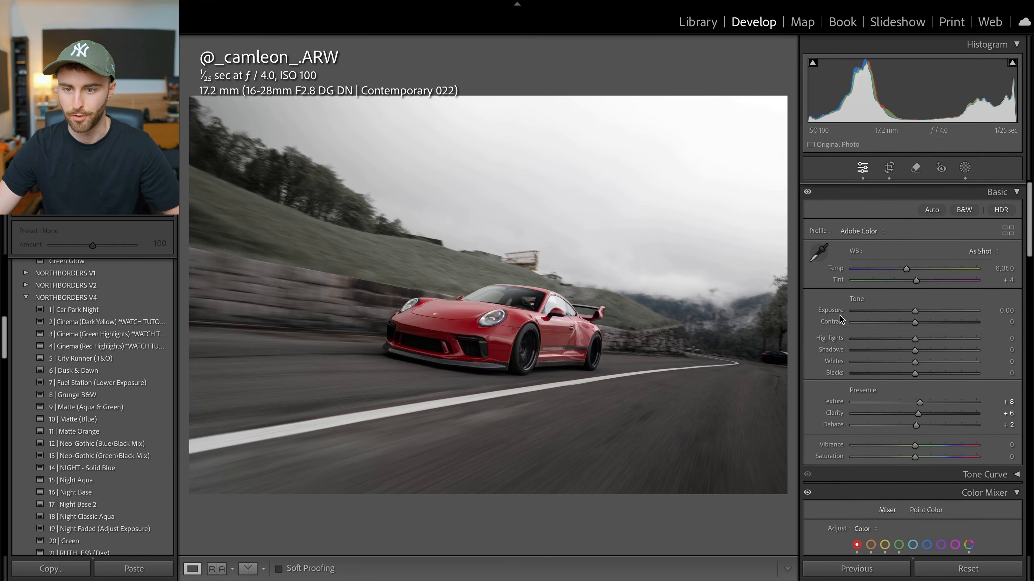
{"action": "scroll", "coordinate": [839, 318], "scroll_direction": "down", "scroll_amount": 2}
{"action": "left_click", "coordinate": [841, 404]}
{"action": "left_click_drag", "start_coordinate": [849, 369], "coordinate": [880, 349]}
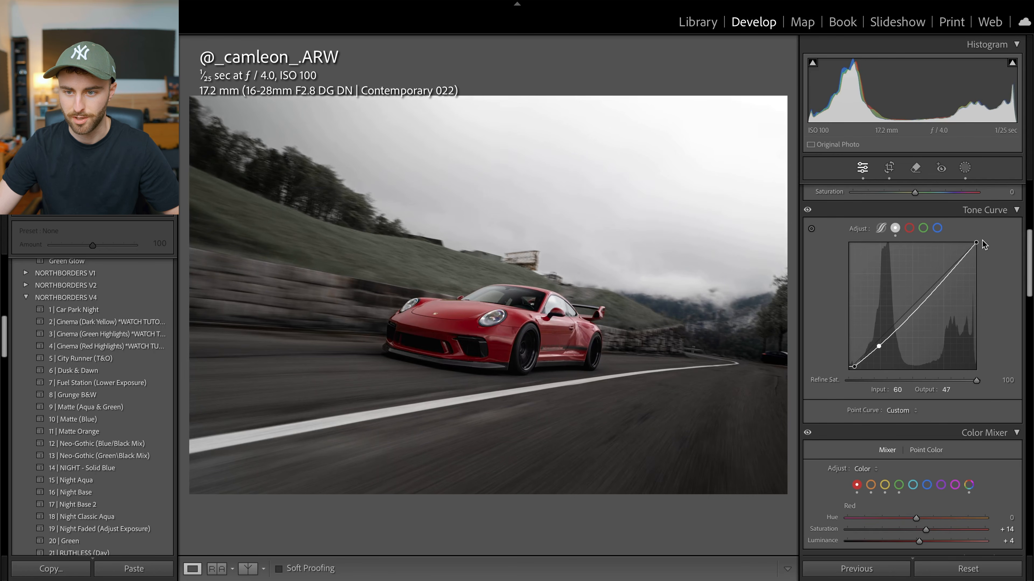
{"action": "left_click_drag", "start_coordinate": [976, 243], "coordinate": [977, 255]}
{"action": "left_click_drag", "start_coordinate": [932, 297], "coordinate": [930, 295]}
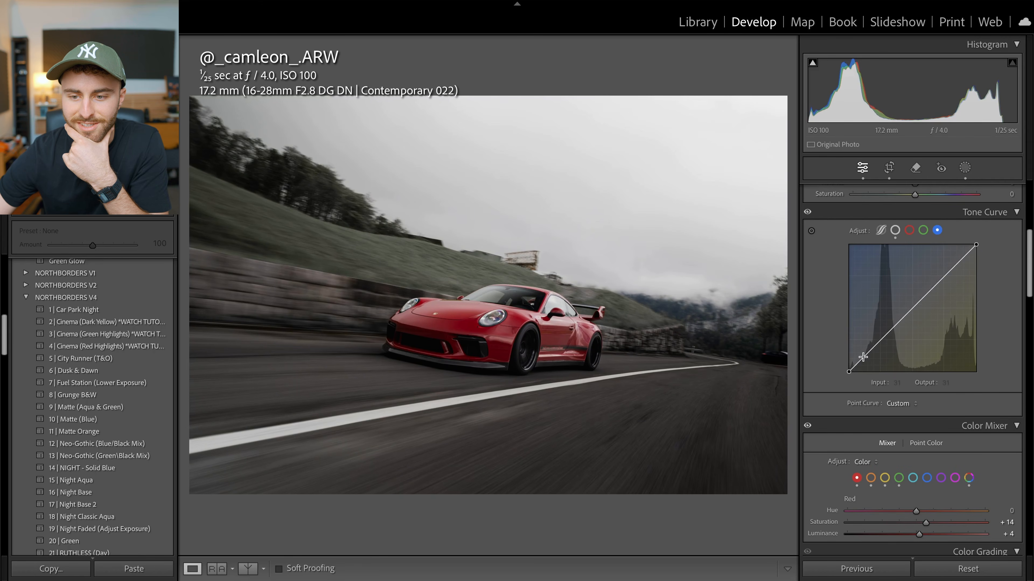
{"action": "left_click_drag", "start_coordinate": [912, 309], "coordinate": [911, 313]}
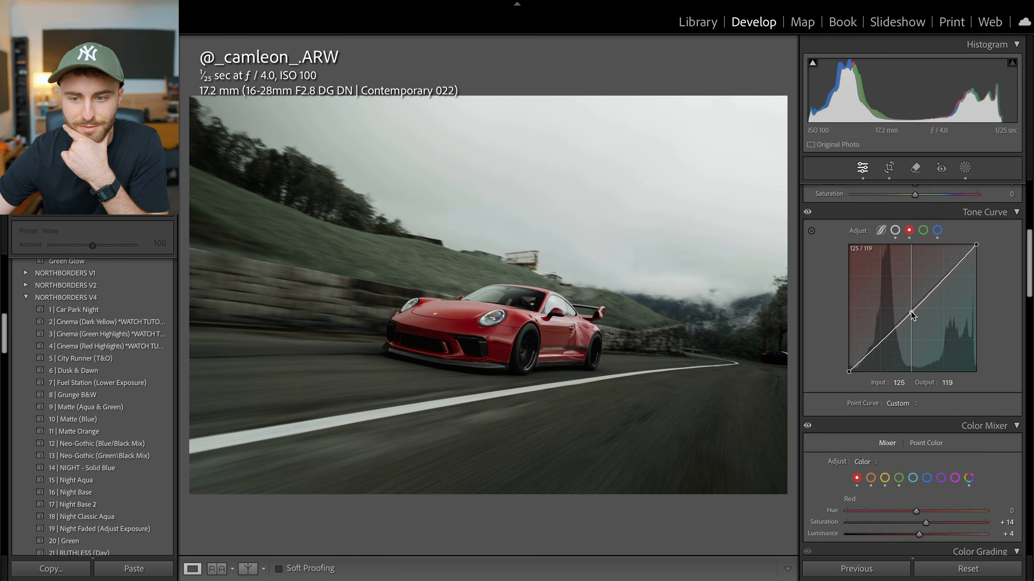
Show all Color Grading wheels, raise the midtone luminance slightly and set the highlight luminance to about +36
{"action": "scroll", "coordinate": [912, 315], "scroll_direction": "down", "scroll_amount": 10}
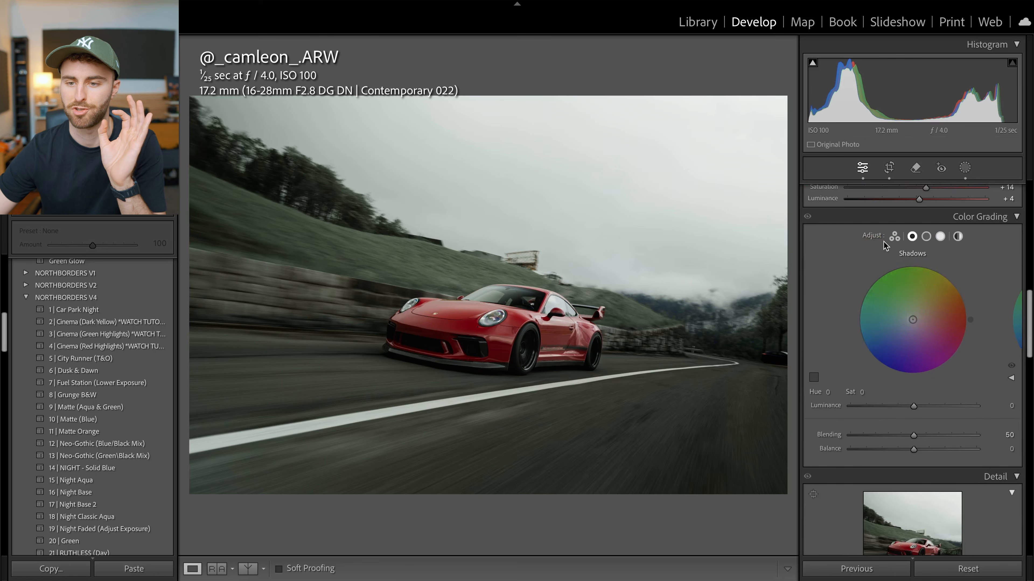
{"action": "left_click", "coordinate": [894, 236]}
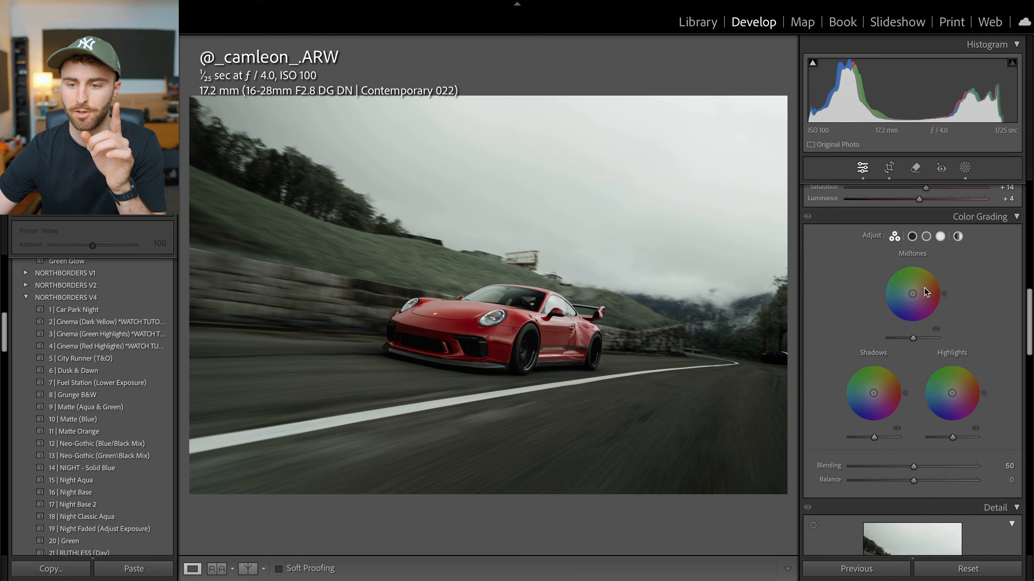
{"action": "left_click", "coordinate": [924, 338]}
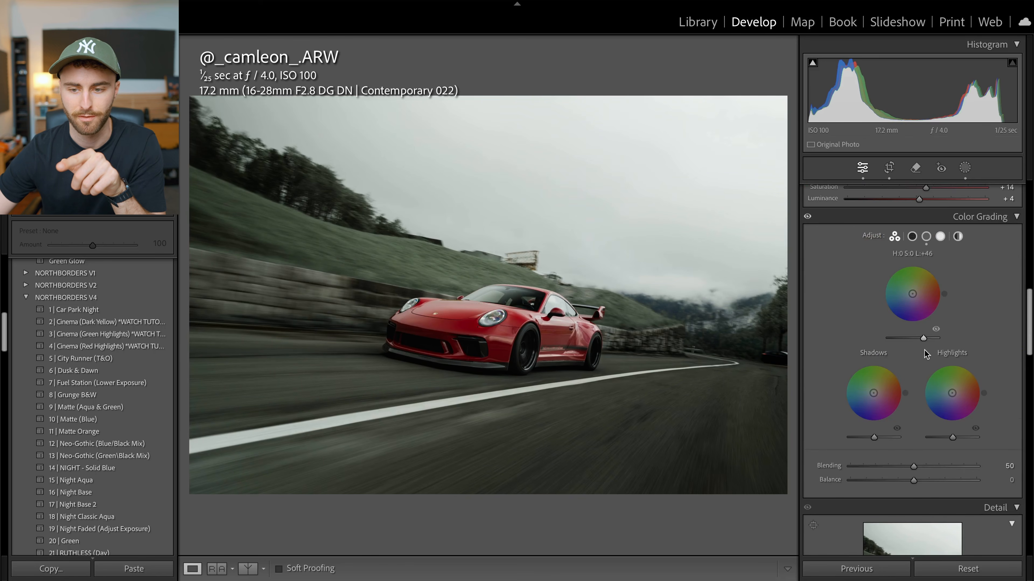
{"action": "left_click", "coordinate": [962, 438]}
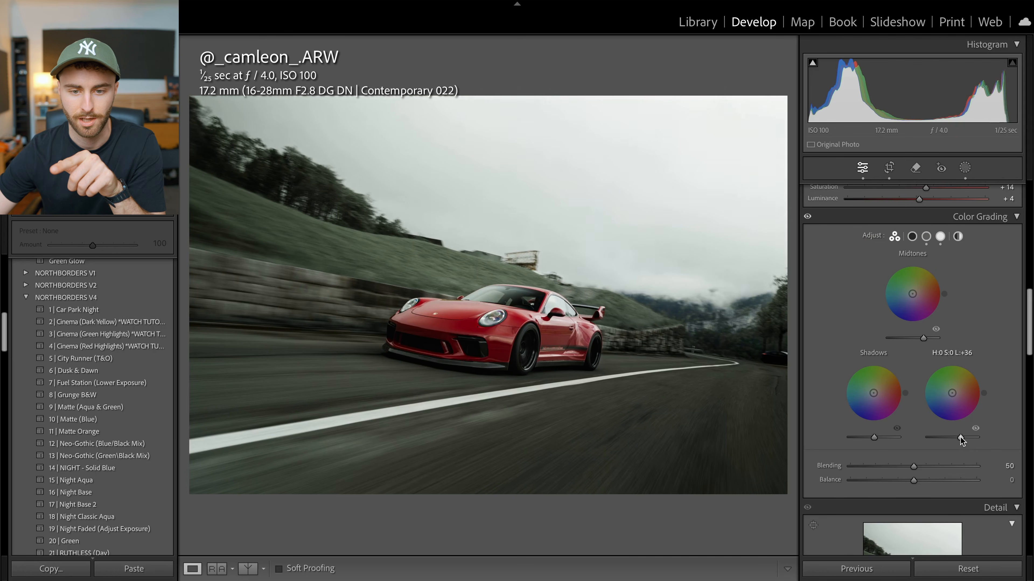
{"action": "left_click", "coordinate": [917, 338]}
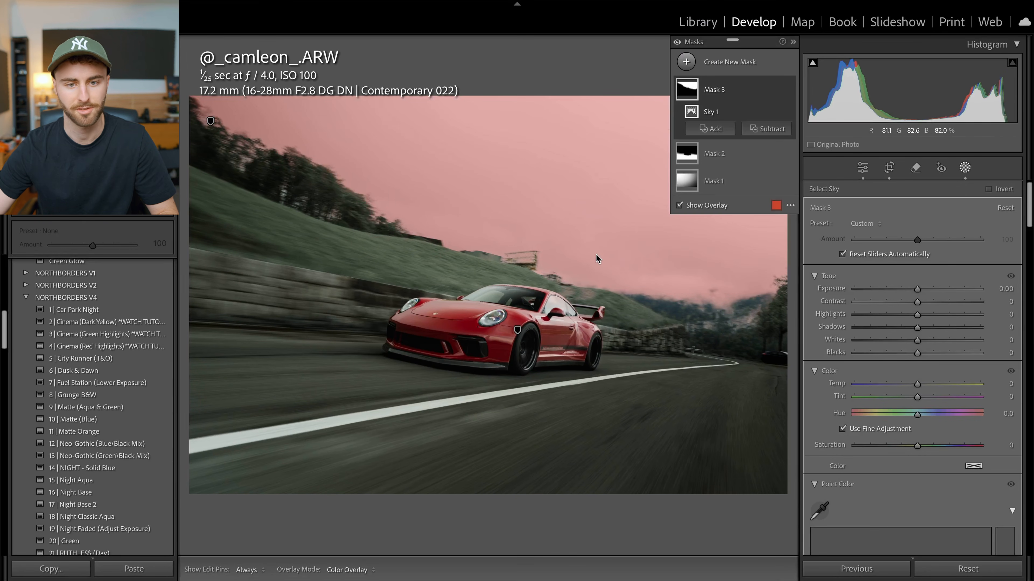
Lower the sky mask's exposure slightly and brush the car and road out of the sky's radial gradient mask
{"action": "left_click_drag", "start_coordinate": [914, 289], "coordinate": [911, 289]}
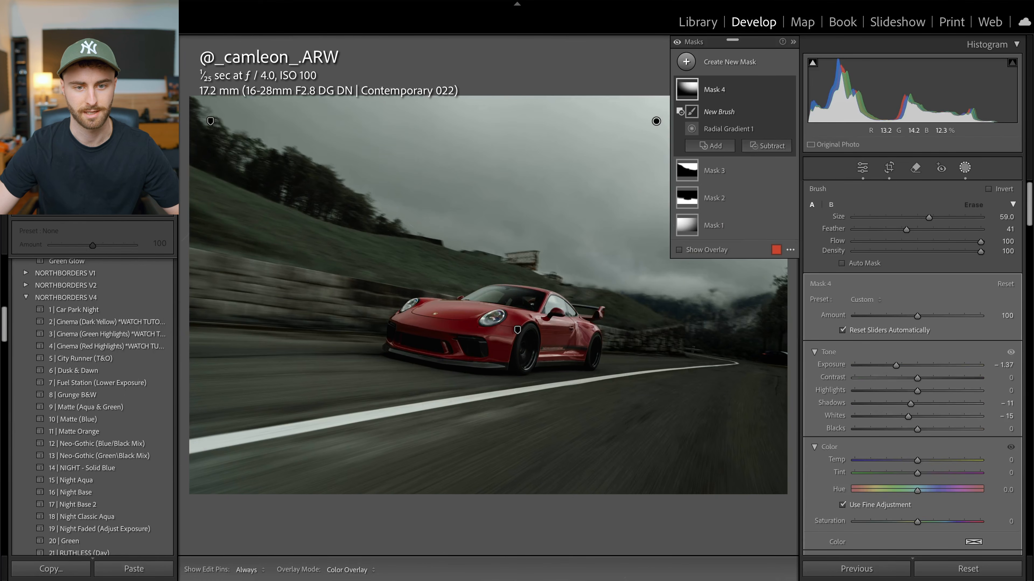
{"action": "mouse_move", "coordinate": [300, 355]}
{"action": "left_mouse_down"}
{"action": "mouse_move", "coordinate": [444, 416]}
{"action": "mouse_move", "coordinate": [627, 461]}
{"action": "mouse_move", "coordinate": [708, 411]}
{"action": "left_mouse_up"}
{"action": "key", "text": "alt"}
{"action": "mouse_move", "coordinate": [389, 170]}
{"action": "left_mouse_down"}
{"action": "mouse_move", "coordinate": [435, 177]}
{"action": "mouse_move", "coordinate": [417, 179]}
{"action": "mouse_move", "coordinate": [437, 189]}
{"action": "left_mouse_up"}
{"action": "scroll", "coordinate": [428, 187], "scroll_direction": "down", "scroll_amount": 5}
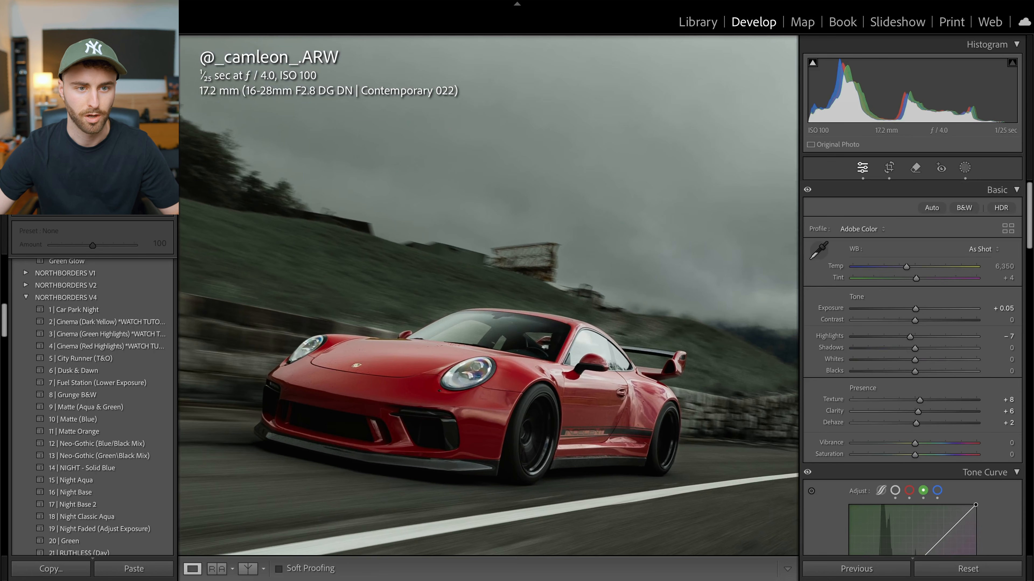
Paint a new brush mask over the windscreen glass up to its edges and set its exposure to -1.15
{"action": "left_click", "coordinate": [171, 44]}
{"action": "left_click", "coordinate": [179, 65]}
{"action": "key", "text": "k"}
{"action": "key", "text": "k"}
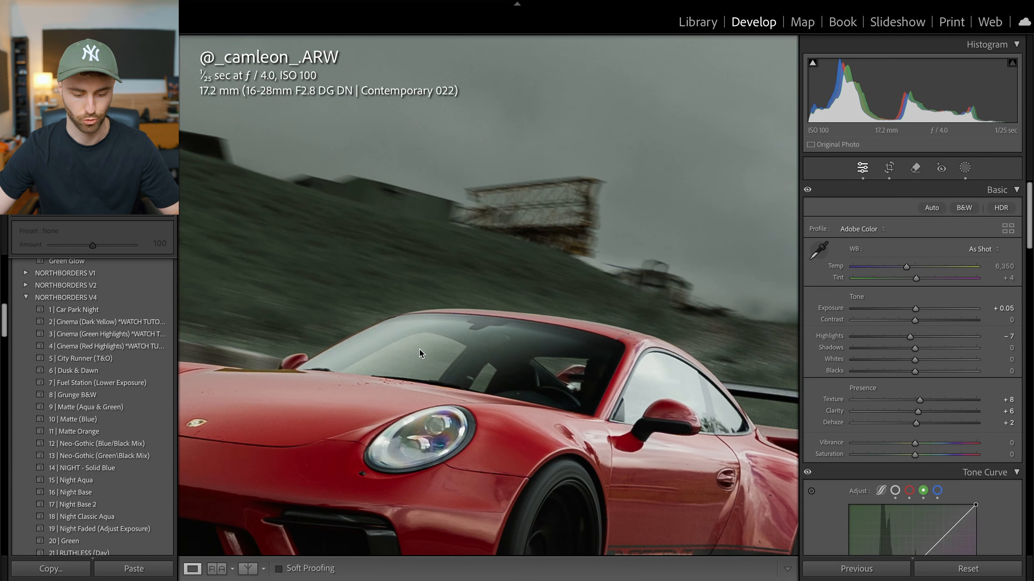
{"action": "key", "text": "k"}
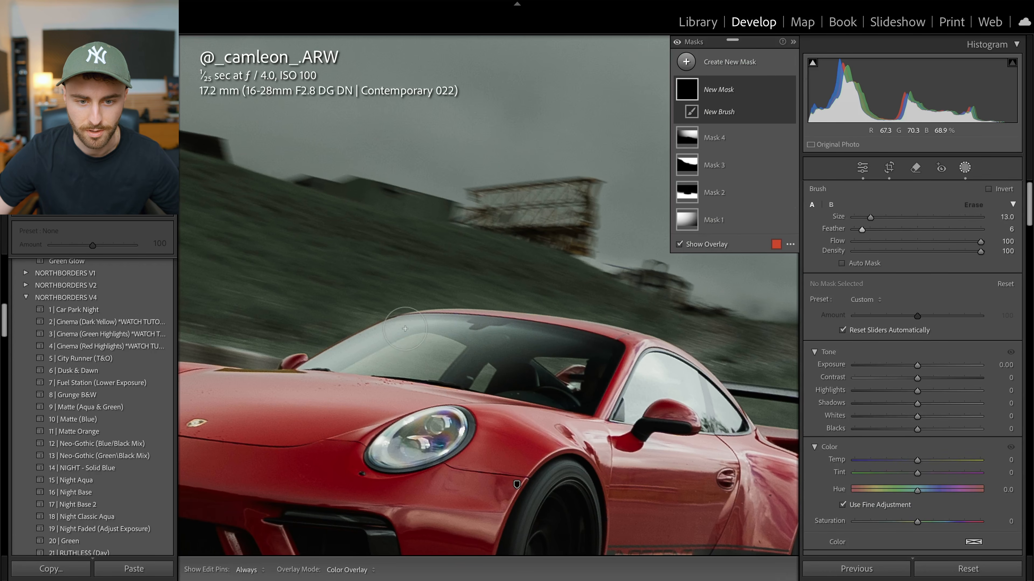
{"action": "scroll", "coordinate": [407, 333], "scroll_direction": "down", "scroll_amount": 2}
{"action": "mouse_move", "coordinate": [407, 332]}
{"action": "left_mouse_down"}
{"action": "mouse_move", "coordinate": [586, 375]}
{"action": "mouse_move", "coordinate": [595, 351]}
{"action": "mouse_move", "coordinate": [529, 391]}
{"action": "left_mouse_up"}
{"action": "scroll", "coordinate": [586, 375], "scroll_direction": "down", "scroll_amount": 5}
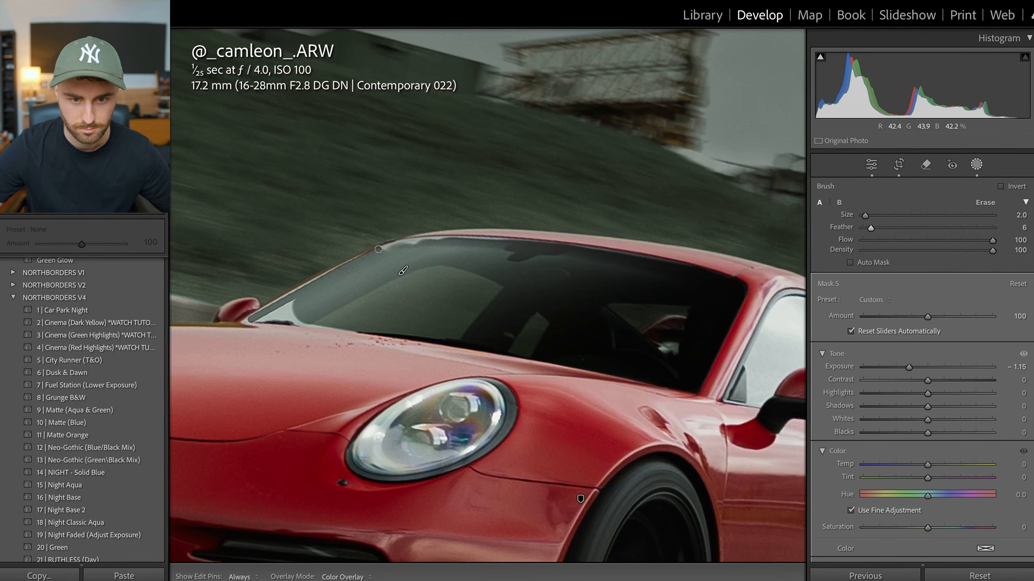
{"action": "mouse_move", "coordinate": [424, 241]}
{"action": "left_mouse_down"}
{"action": "mouse_move", "coordinate": [662, 263]}
{"action": "mouse_move", "coordinate": [380, 250]}
{"action": "left_mouse_up"}
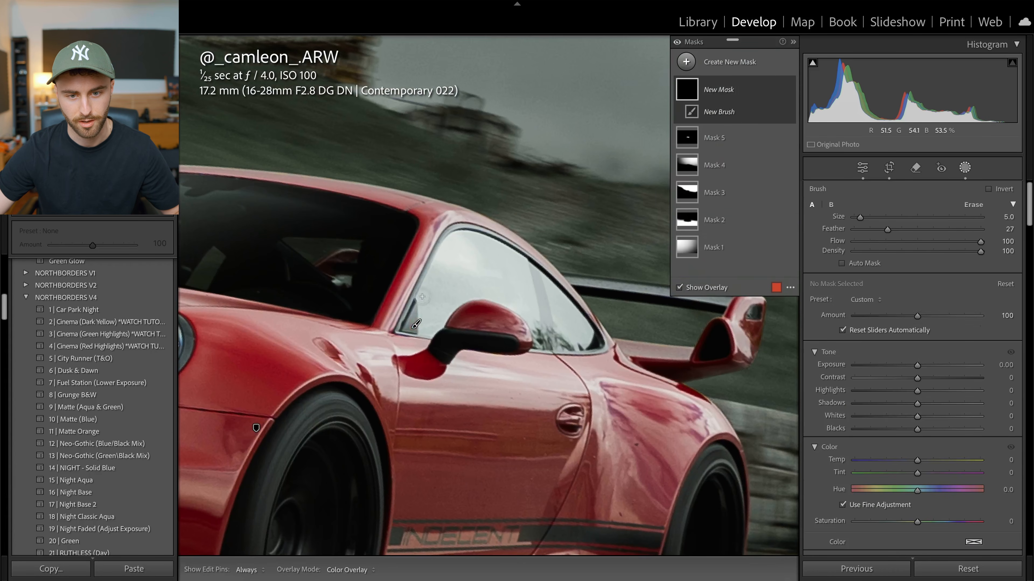
Paint a separate small-brush mask over the glass of the car's side window, following the window frame
{"action": "left_click", "coordinate": [452, 244], "text": "shift"}
{"action": "left_click_drag", "start_coordinate": [452, 244], "coordinate": [462, 238]}
{"action": "scroll", "coordinate": [492, 247], "scroll_direction": "down", "scroll_amount": 2}
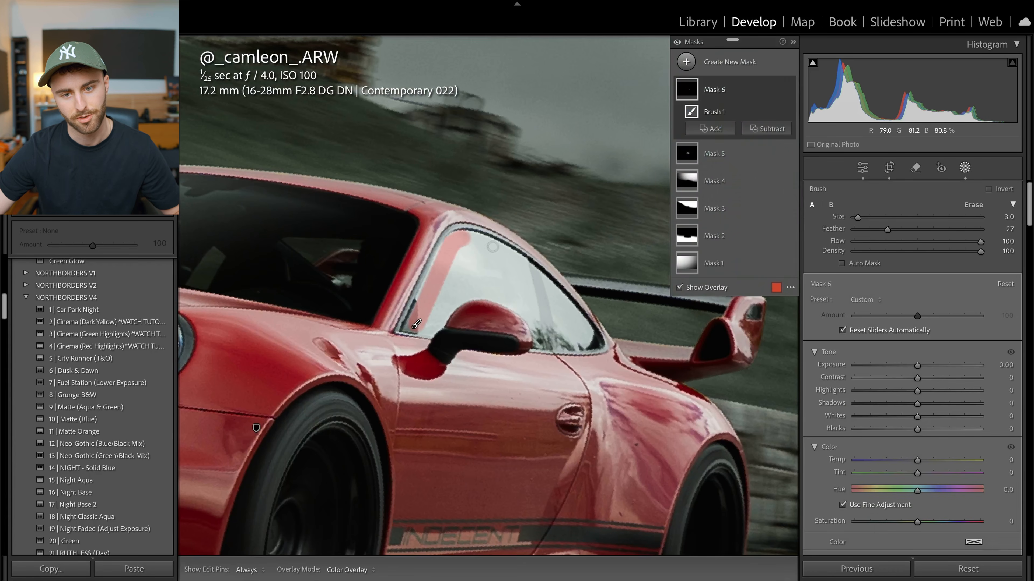
{"action": "left_click", "coordinate": [493, 247]}
{"action": "left_click", "coordinate": [454, 240]}
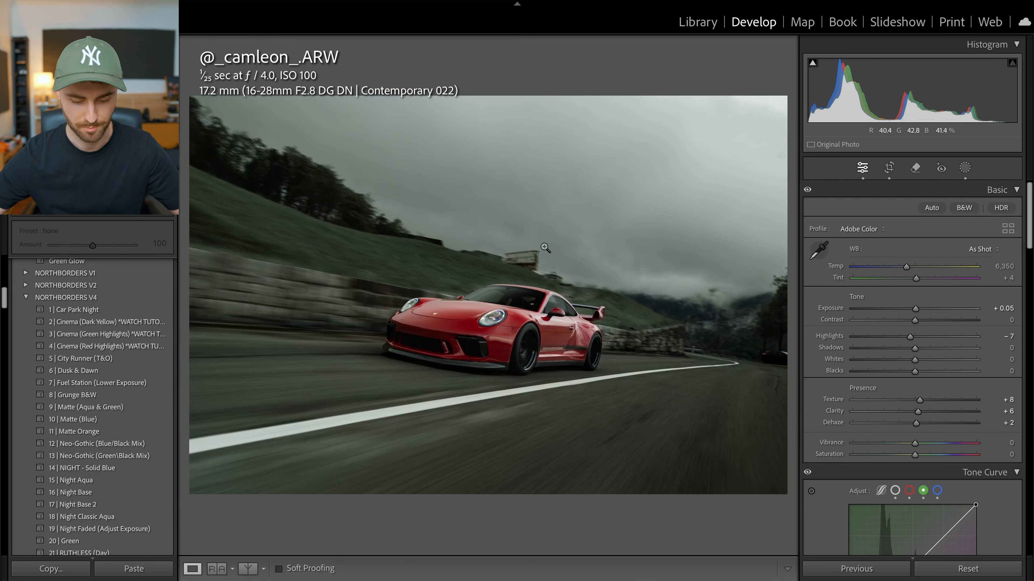
Select the mask that darkens the sky and draw a radial gradient over the road at the photo's right edge
{"action": "key", "text": "k"}
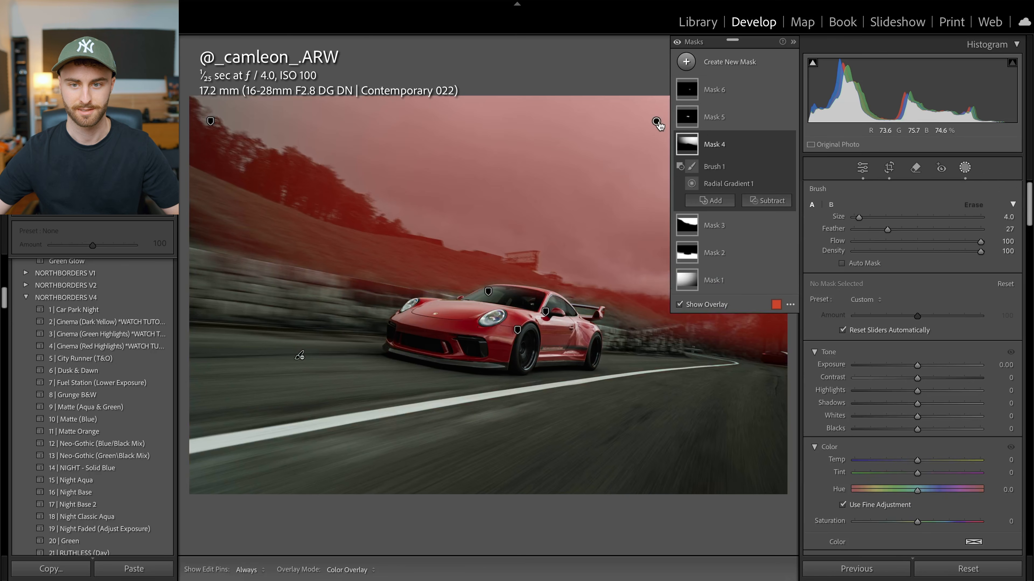
{"action": "left_click", "coordinate": [657, 122]}
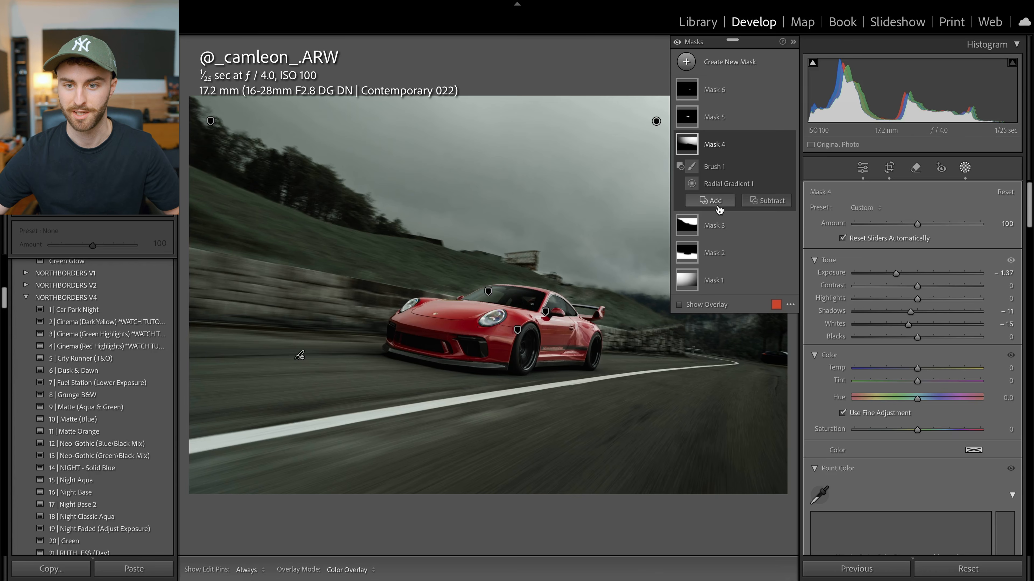
{"action": "key", "text": "shift+m"}
{"action": "left_click_drag", "start_coordinate": [710, 326], "coordinate": [899, 456]}
Fine-tune the photo's overall exposure and set the highlights to +16
{"action": "left_click_drag", "start_coordinate": [918, 309], "coordinate": [920, 310]}
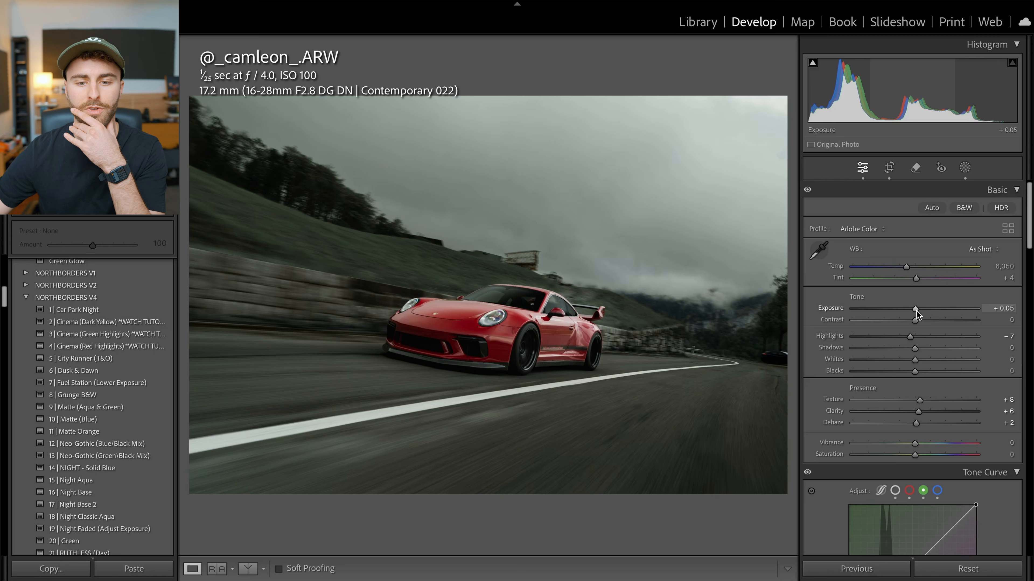
{"action": "left_click_drag", "start_coordinate": [915, 311], "coordinate": [925, 336]}
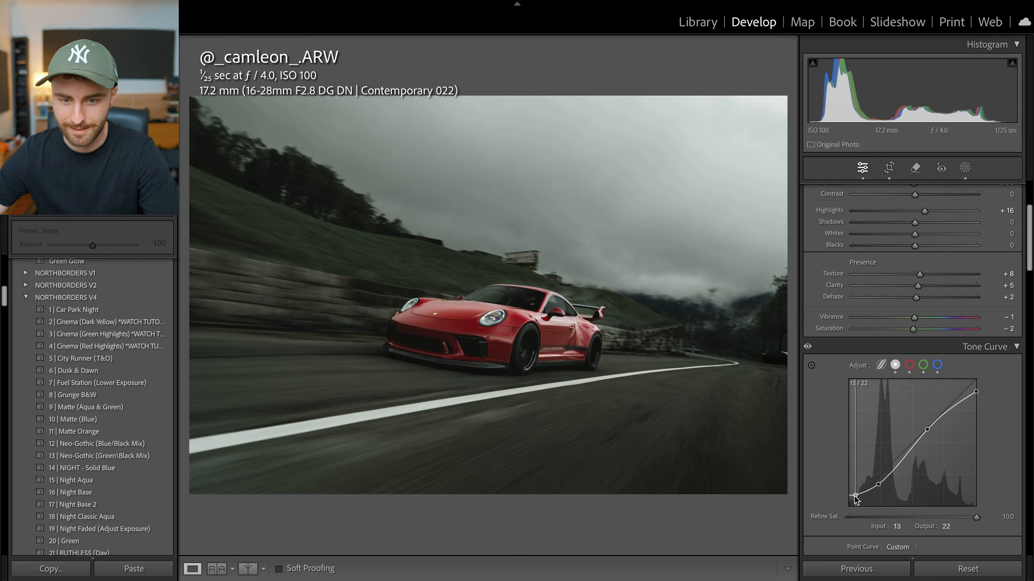
Set the tone curve's darkest point to input 13, output 20, and lower the photo's overall shadows to -42
{"action": "left_click_drag", "start_coordinate": [851, 501], "coordinate": [856, 497]}
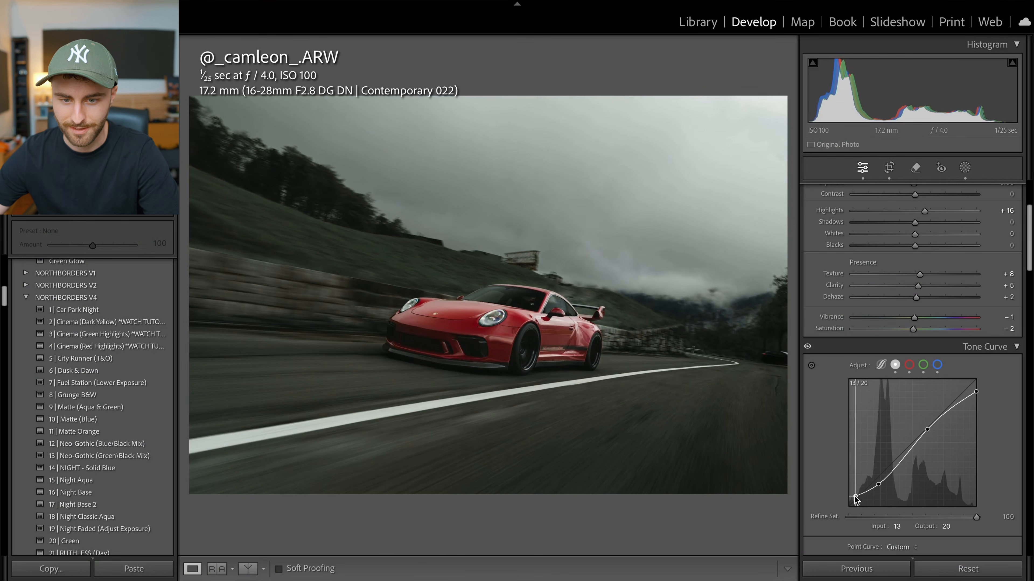
{"action": "scroll", "coordinate": [914, 260], "scroll_direction": "up", "scroll_amount": 2}
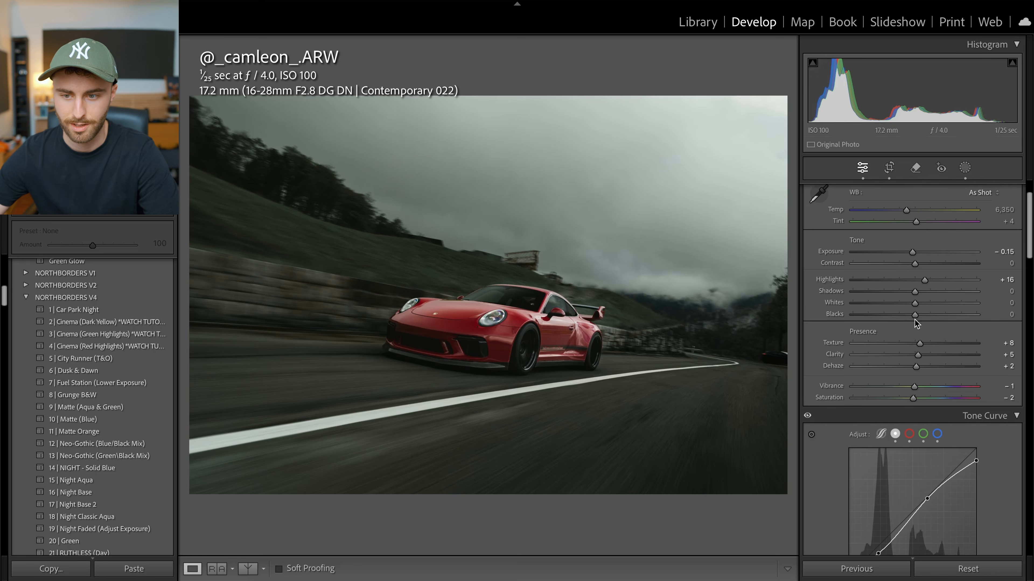
{"action": "left_click_drag", "start_coordinate": [914, 292], "coordinate": [888, 295]}
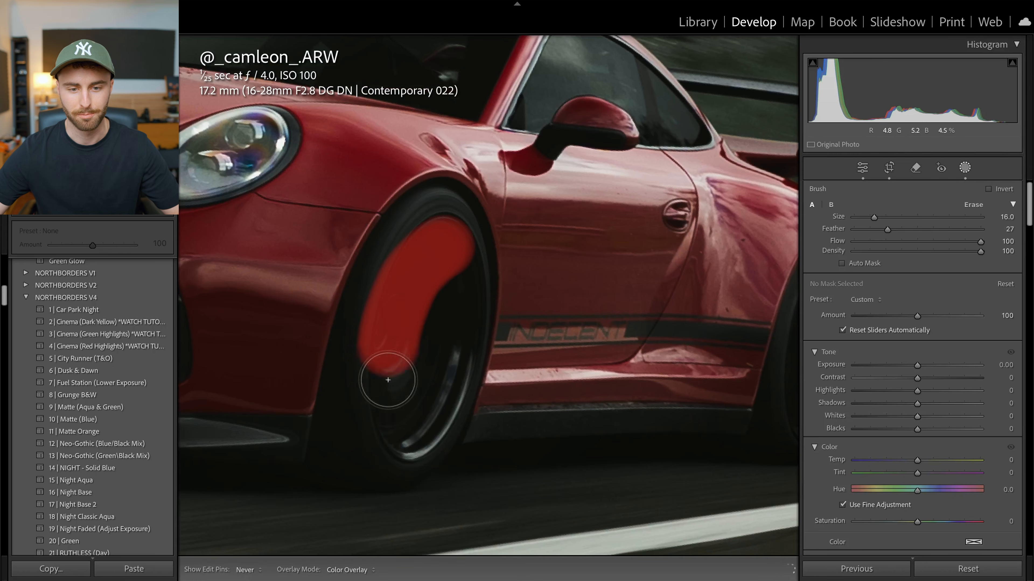
Paint a new brush mask over the car's front and rear wheels and raise its exposure to 0.41
{"action": "mouse_move", "coordinate": [383, 369]}
{"action": "left_mouse_down"}
{"action": "mouse_move", "coordinate": [397, 425]}
{"action": "mouse_move", "coordinate": [436, 392]}
{"action": "mouse_move", "coordinate": [452, 307]}
{"action": "mouse_move", "coordinate": [445, 251]}
{"action": "mouse_move", "coordinate": [444, 364]}
{"action": "mouse_move", "coordinate": [403, 444]}
{"action": "left_mouse_up"}
{"action": "left_click_drag", "start_coordinate": [918, 365], "coordinate": [923, 365]}
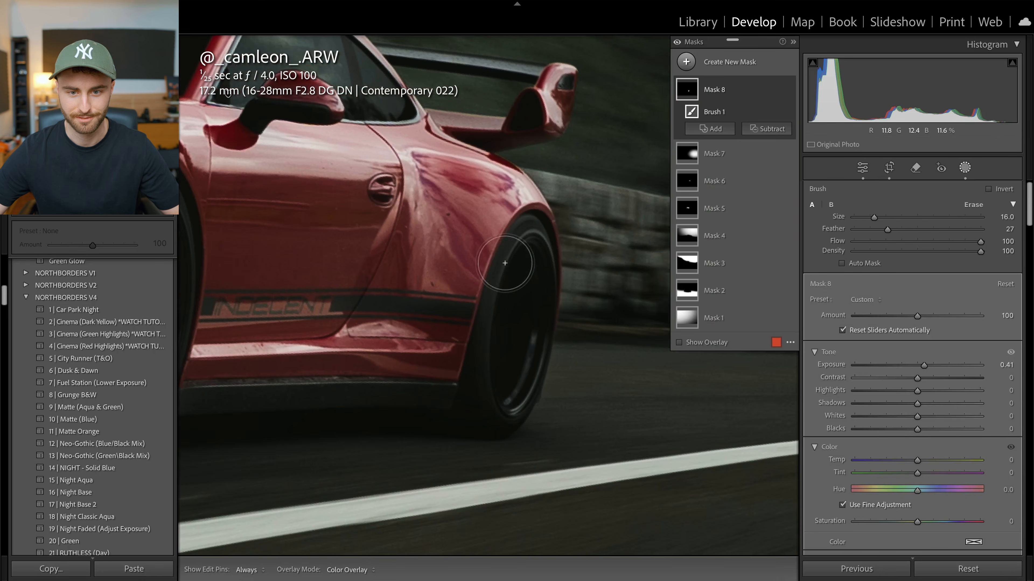
{"action": "scroll", "coordinate": [527, 263], "scroll_direction": "down", "scroll_amount": 2}
{"action": "left_click_drag", "start_coordinate": [526, 264], "coordinate": [524, 293]}
{"action": "key", "text": "Return"}
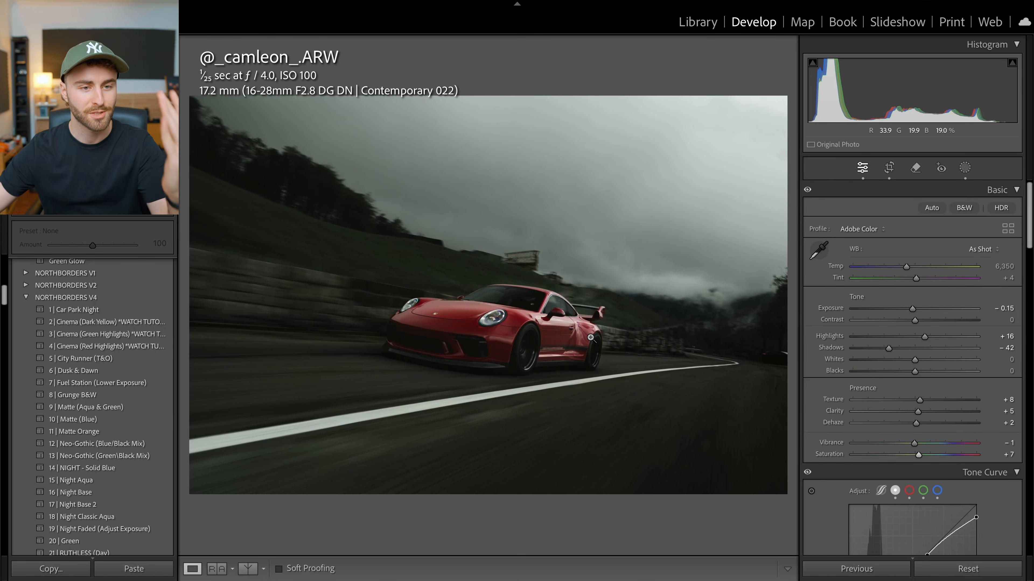
Open the shadows colour wheel in Color Grading for adjustment
{"action": "scroll", "coordinate": [911, 326], "scroll_direction": "down", "scroll_amount": 15}
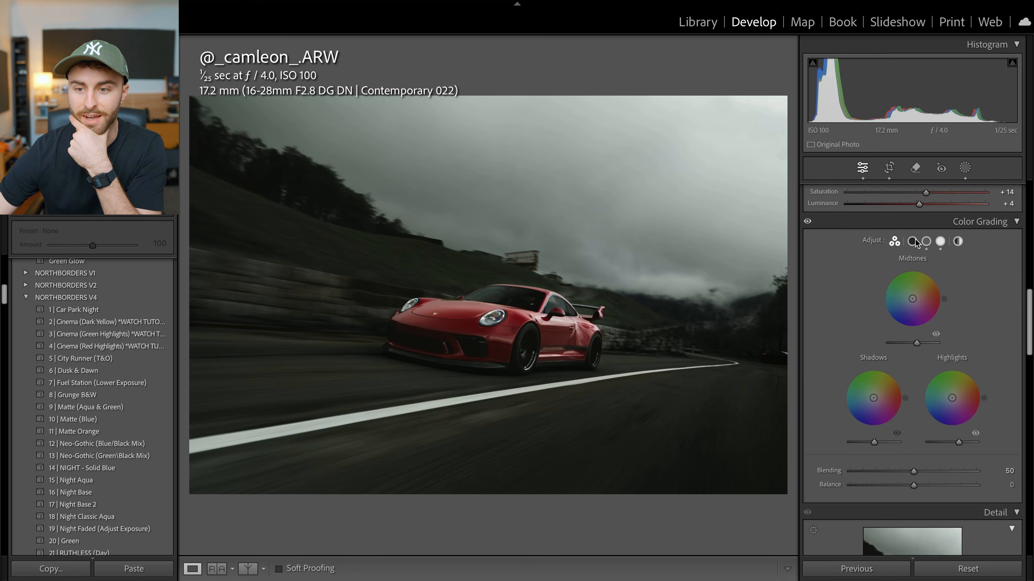
{"action": "left_click", "coordinate": [912, 241]}
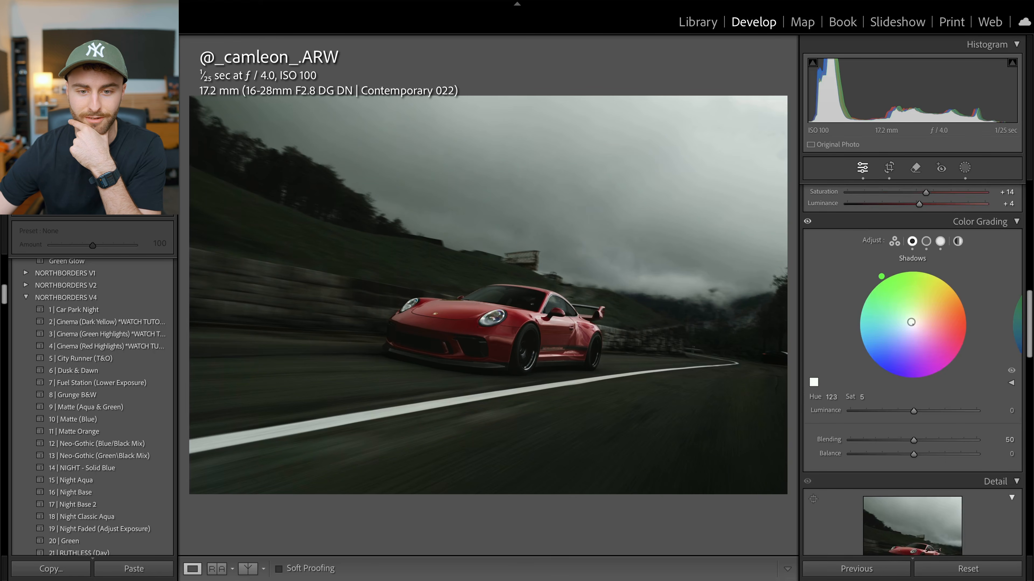